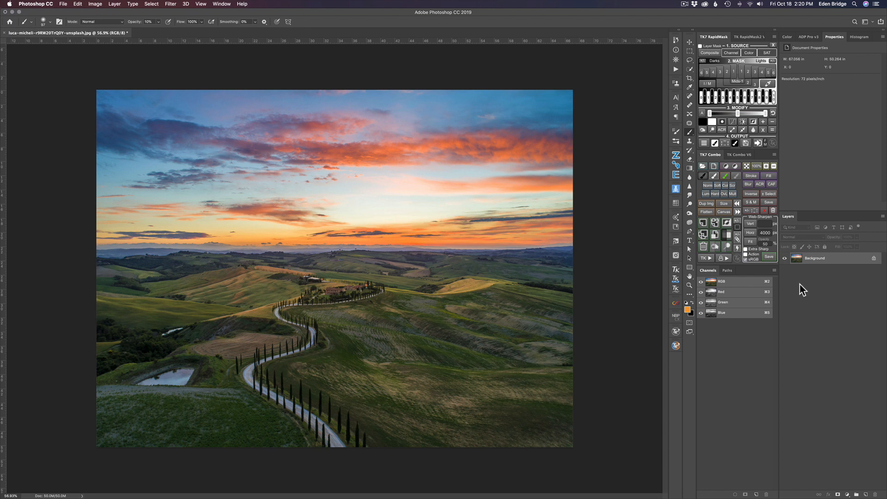
Step: Duplicate the Background layer and open the copy in the Topaz Adjust AI filter
key("super+j")
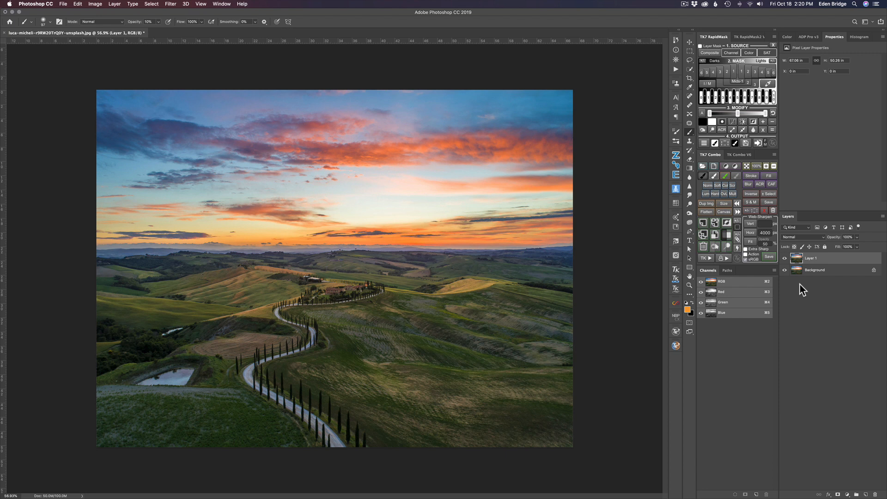
left_click(173, 4)
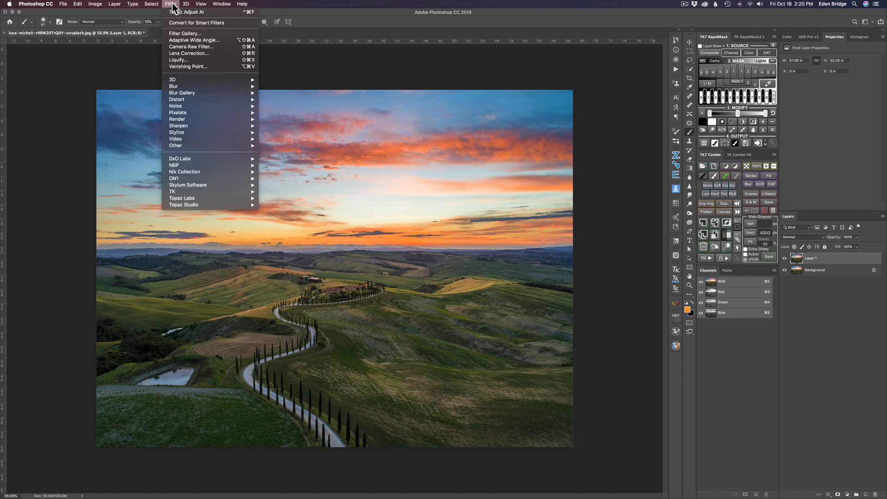
mouse_move(197, 198)
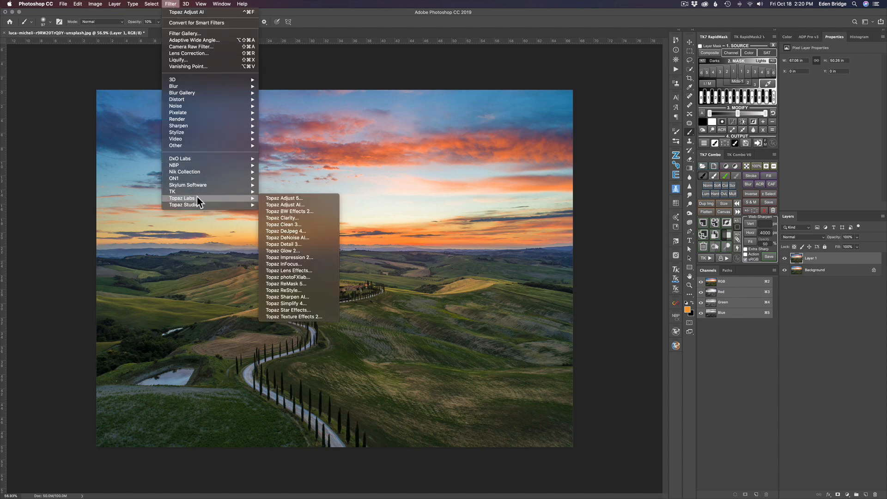
left_click(288, 205)
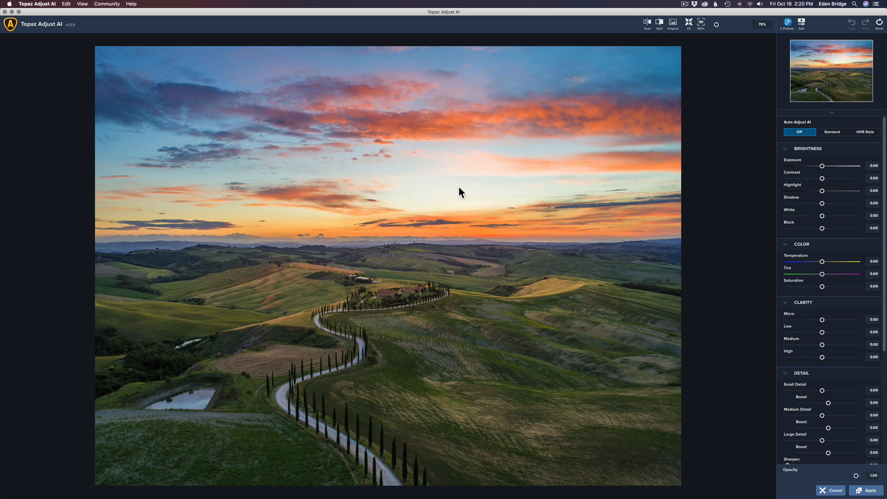
Step: Set Auto Adjust AI to Standard and compare the adjusted image with the original
left_click(834, 132)
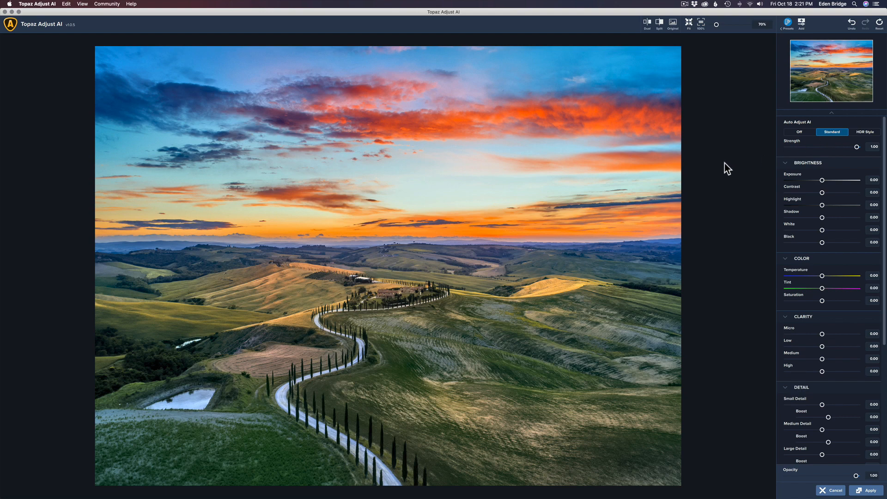
key("space")
key("space")
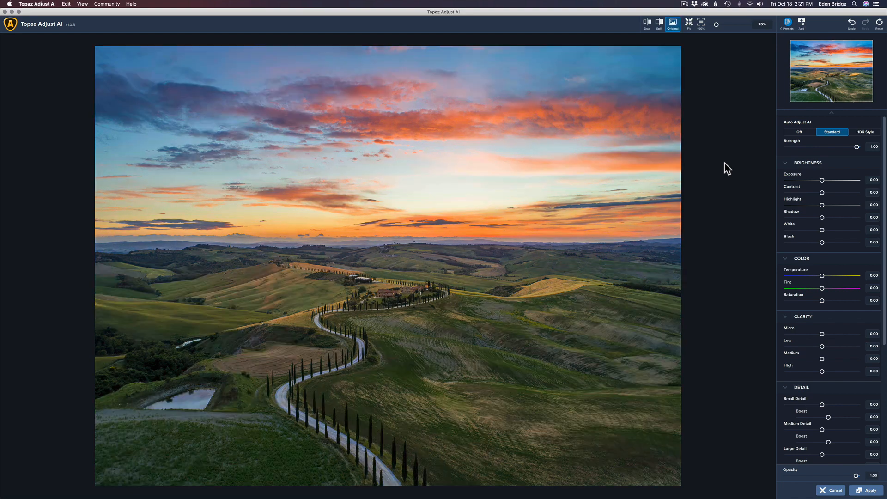
key("space")
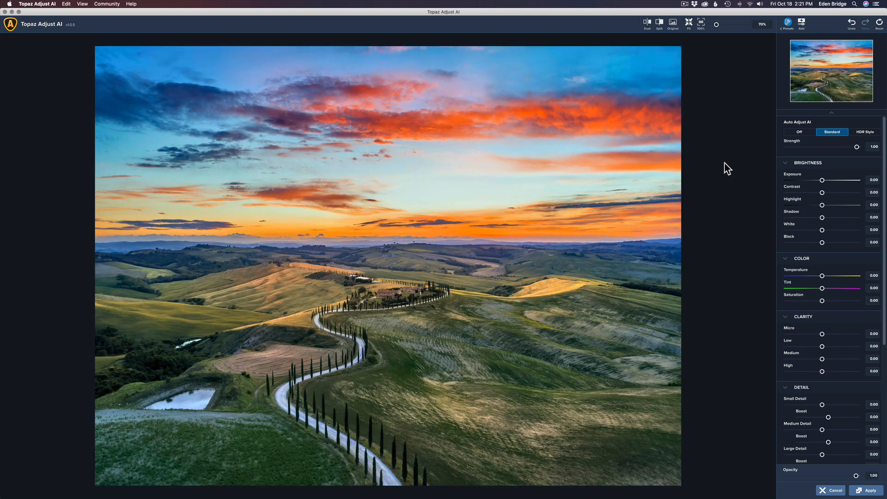
Step: Warm the image by raising Temperature to about 0.26 and apply the filter to Layer 1
left_click(822, 276)
left_click_drag(822, 274, 833, 276)
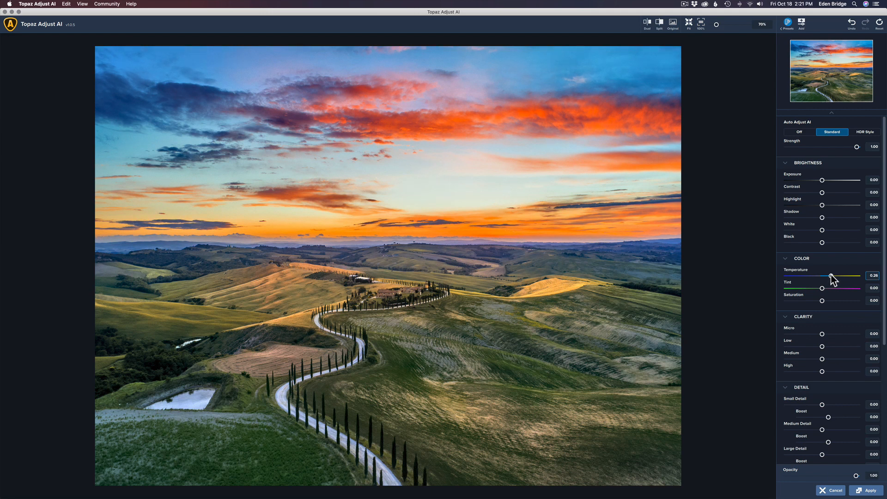
left_click(831, 276)
left_click(867, 492)
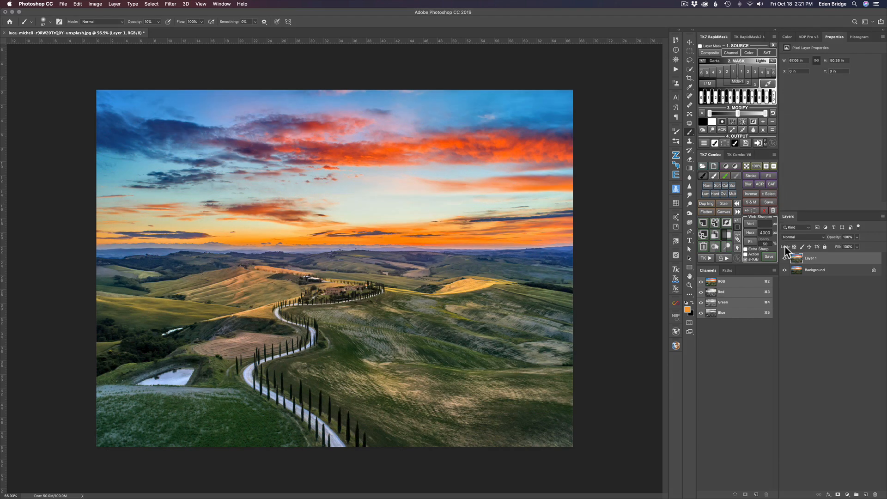
Step: Set Layer 1's opacity to 70% and compare the image with and without the layer
left_click(785, 259)
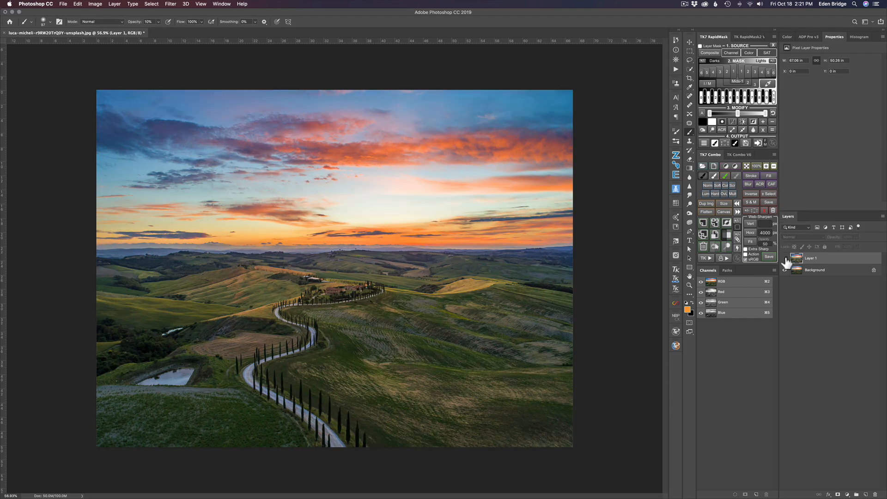
left_click(785, 259)
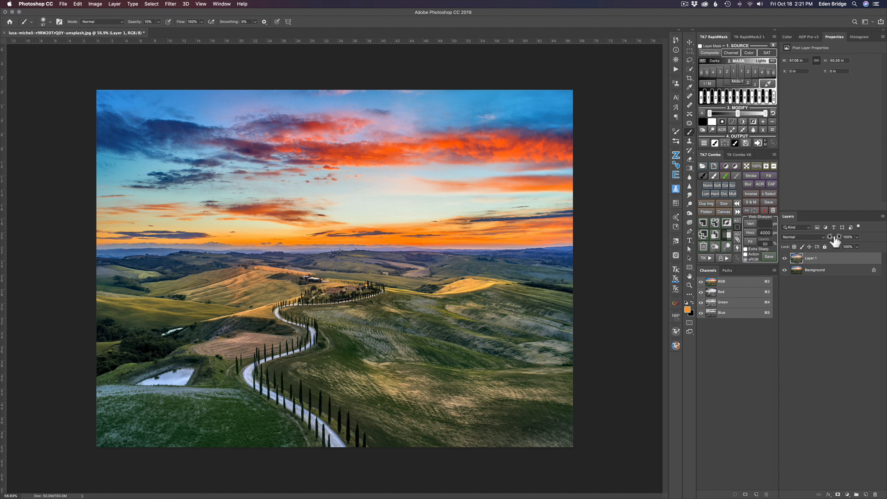
left_click_drag(835, 238, 835, 239)
type("26")
key("Return")
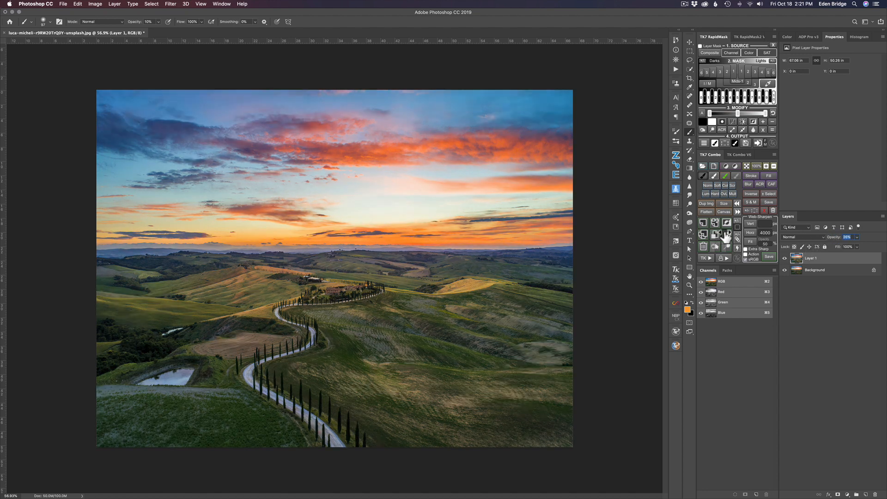
type("58")
key("Return")
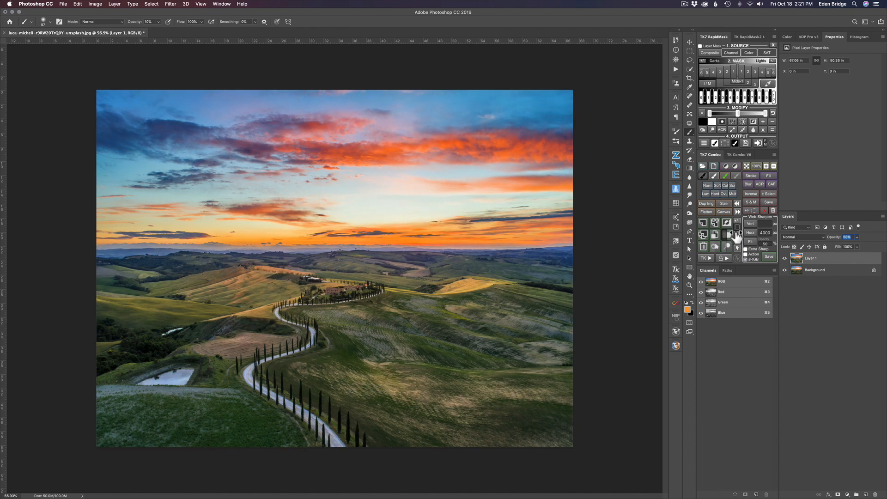
type("70")
key("Return")
left_click(784, 259)
left_click(785, 259)
Step: Add a Curves adjustment layer above Layer 1 in Screen blend mode and invert its mask to black
left_click(847, 495)
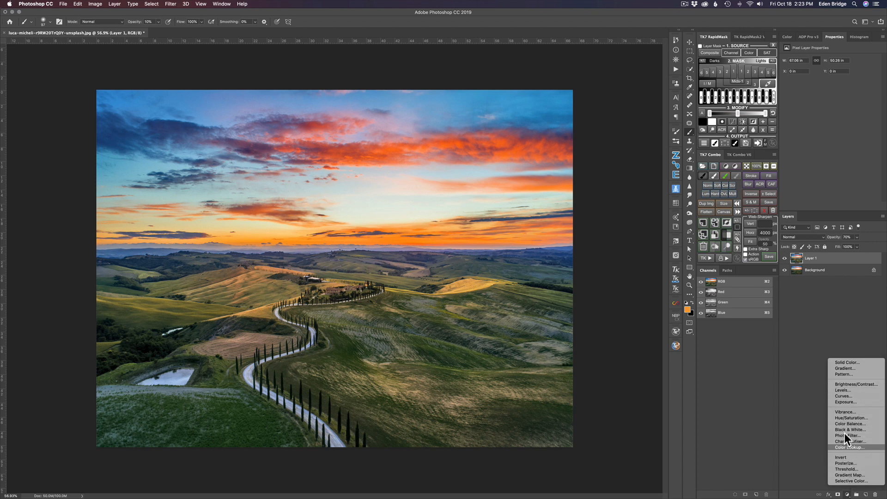
left_click(845, 396)
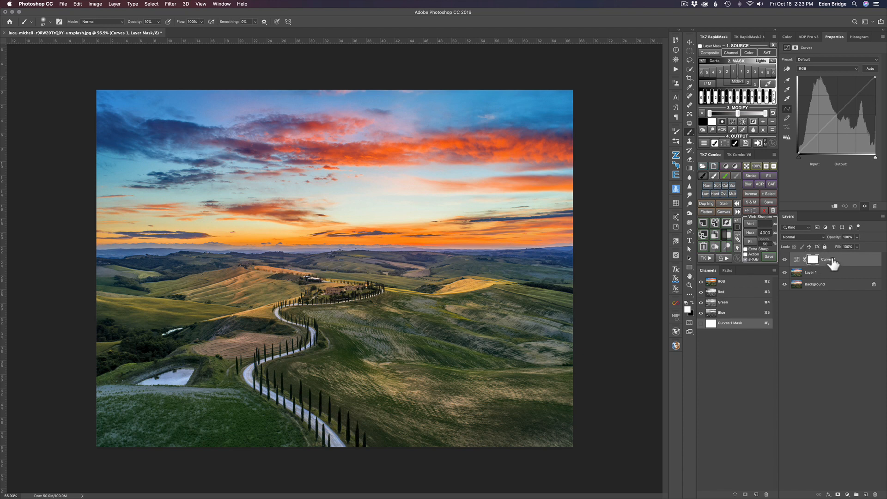
left_click(823, 236)
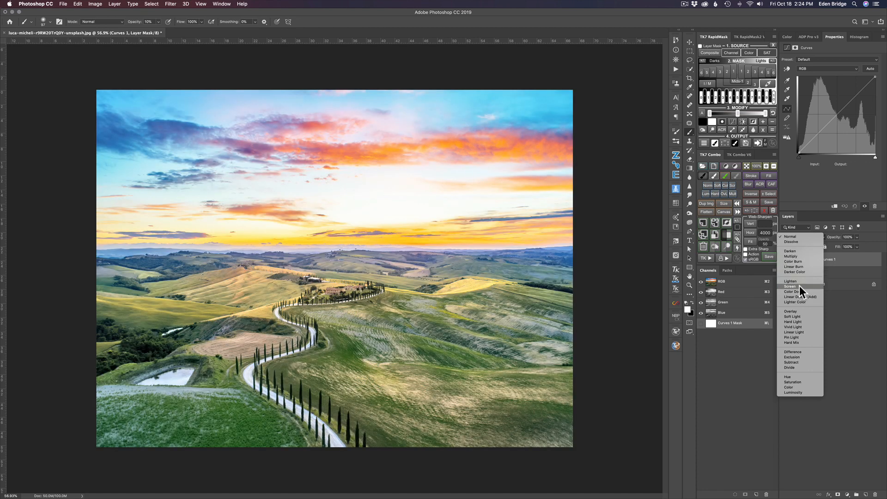
left_click(799, 286)
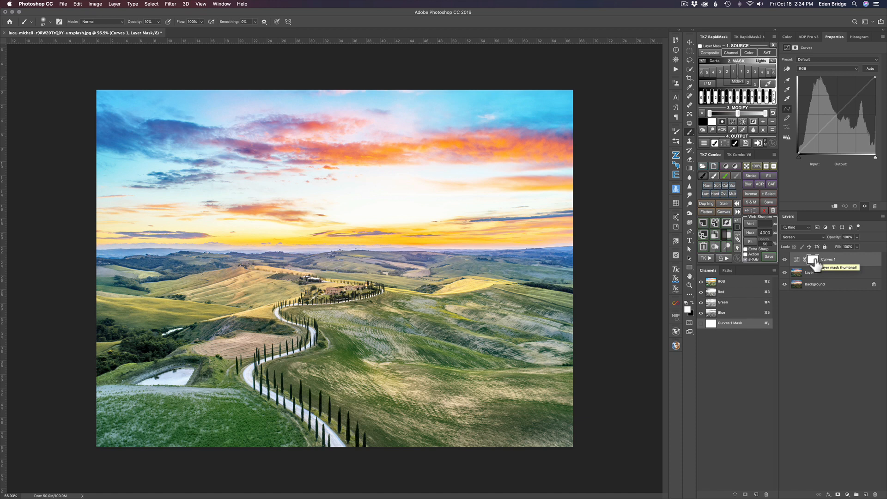
key("super+i")
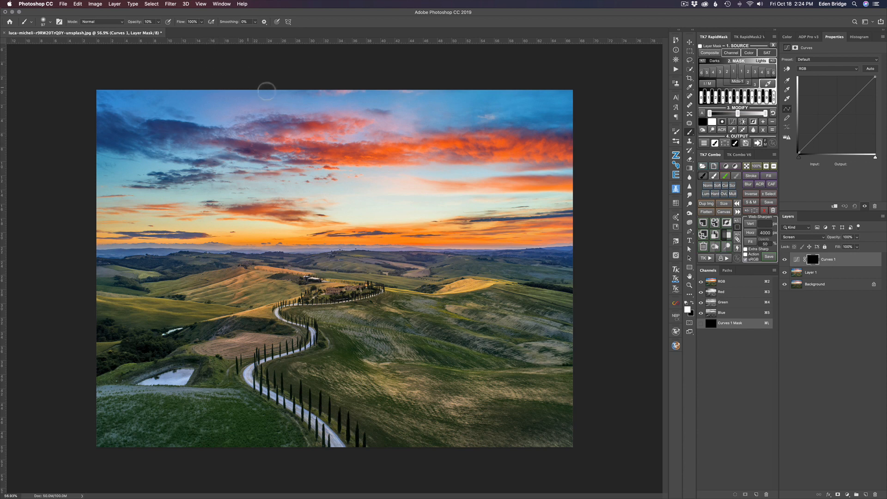
Step: Paint white with a soft brush at 10% opacity on the Screen layer's mask over the sunlit hills to dodge them
key("b")
left_click_drag(468, 284, 473, 289)
mouse_move(430, 292)
left_mouse_down()
mouse_move(469, 283)
mouse_move(432, 290)
left_mouse_up()
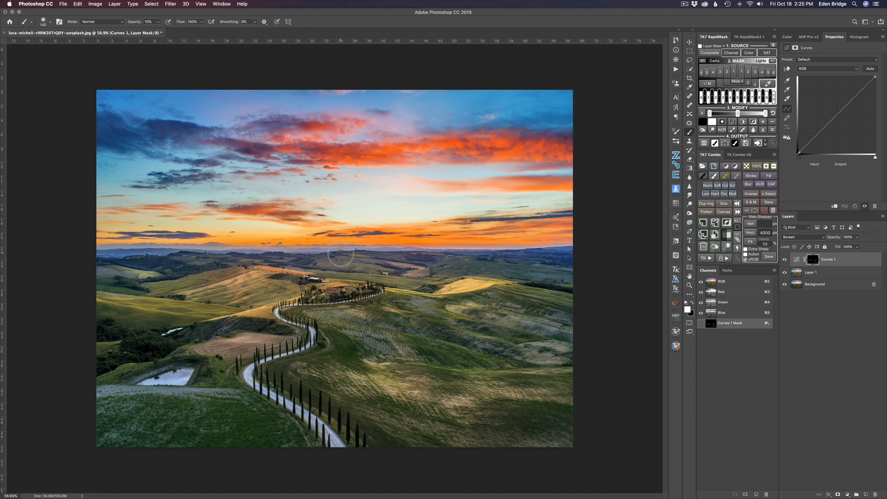
left_click_drag(308, 266, 305, 266)
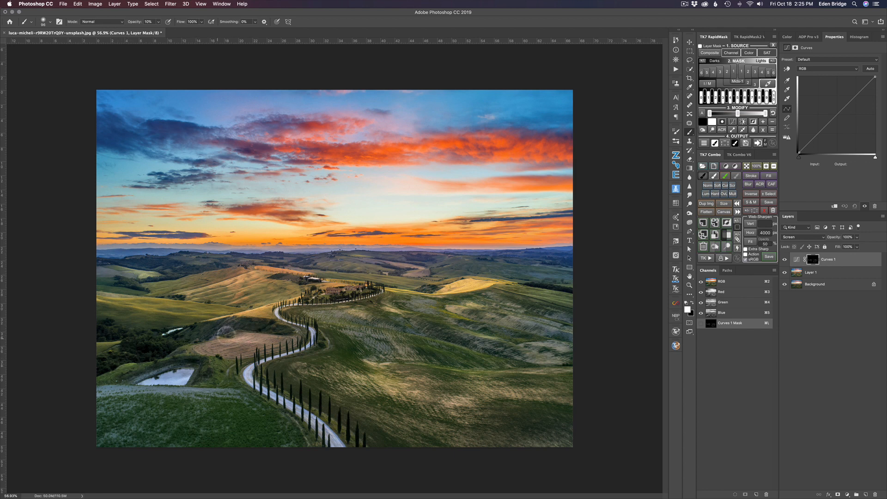
Step: Compare the image with and without the Screen Curves layer and lower that layer's opacity to 75%
left_click(785, 260)
left_click(786, 260)
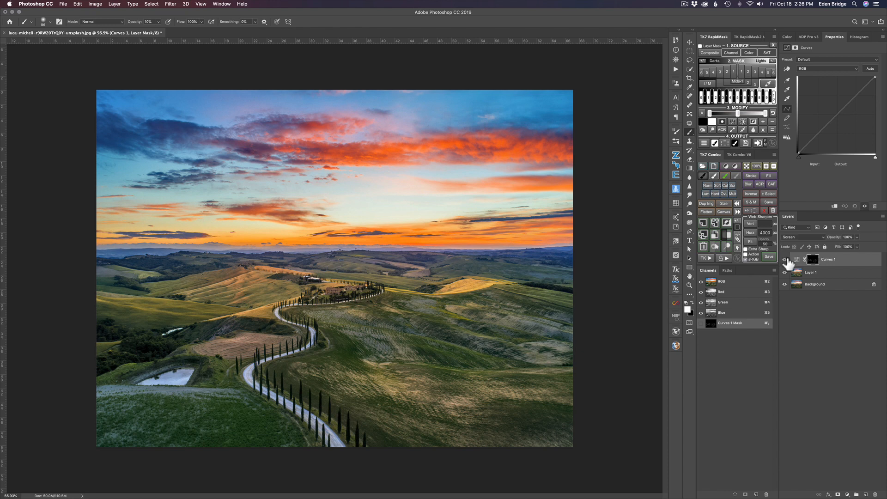
left_click(785, 260)
left_click(786, 260)
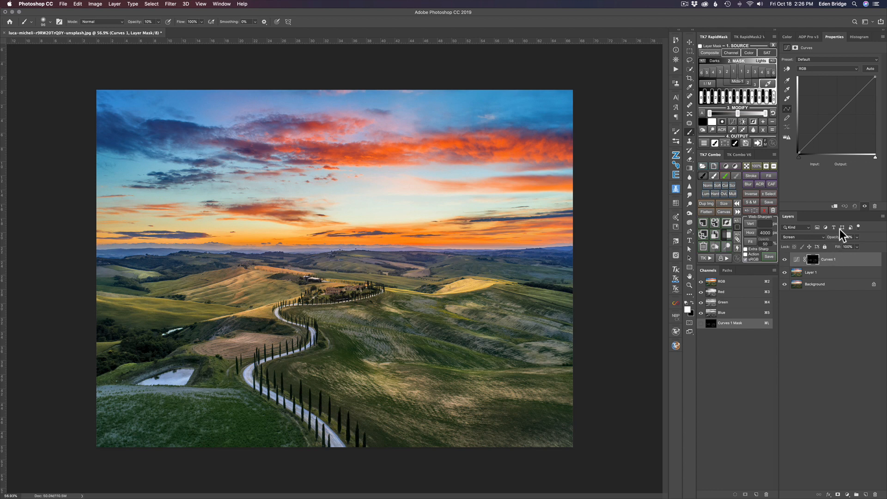
left_click_drag(834, 238, 689, 238)
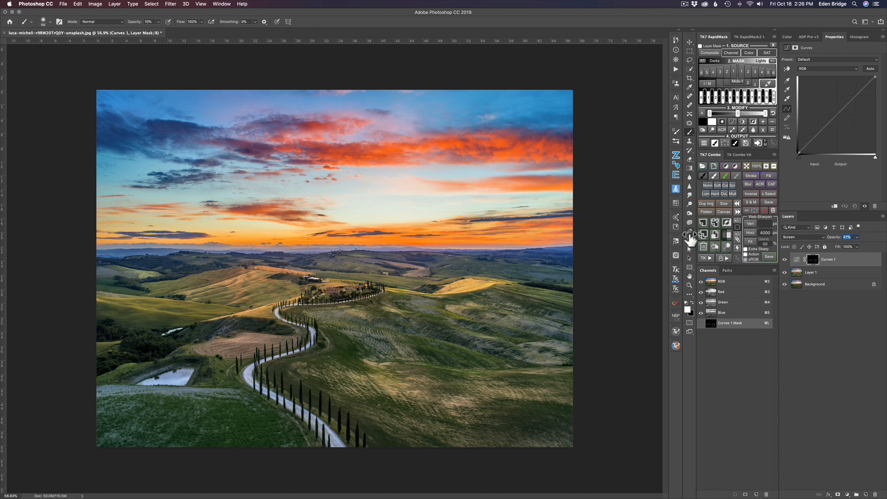
left_click_drag(693, 238, 701, 241)
Step: Toggle the Curves 1 layer repeatedly to examine its brightening effect, leaving the layer hidden
left_click(785, 260)
left_click(785, 261)
left_click(785, 261)
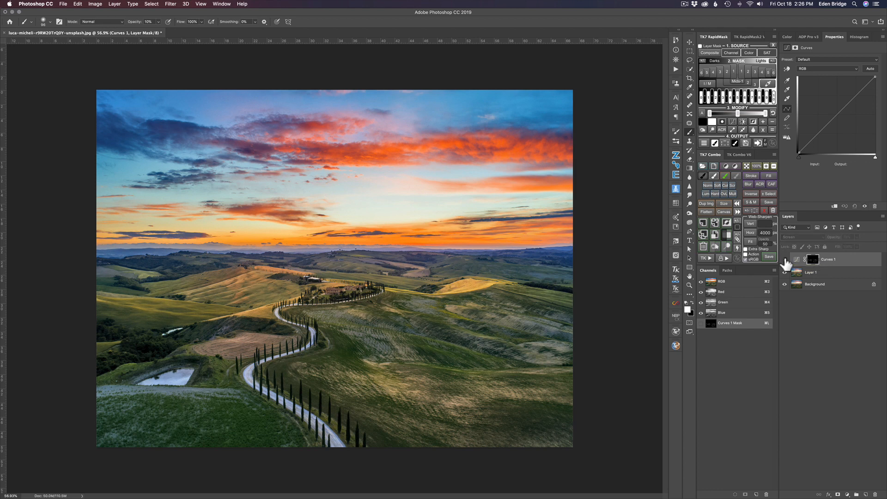
left_click(785, 260)
left_click(784, 260)
left_click(785, 260)
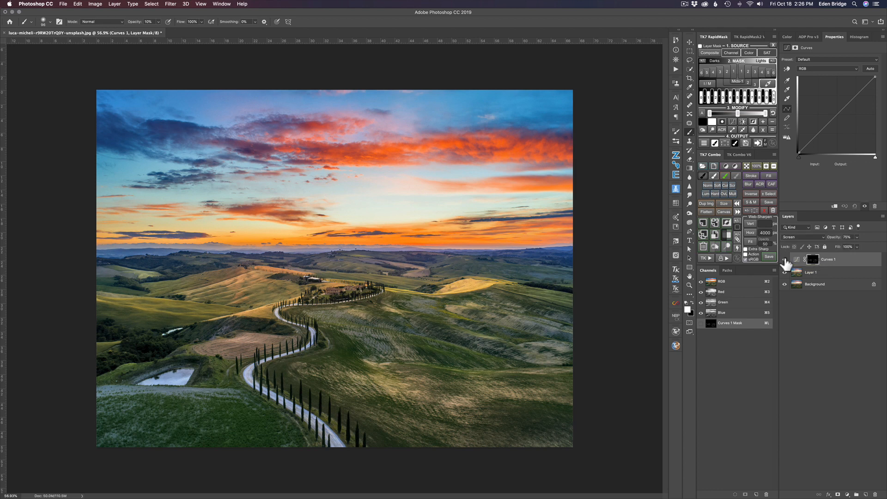
left_click(785, 260)
left_click(784, 261)
left_click(785, 260)
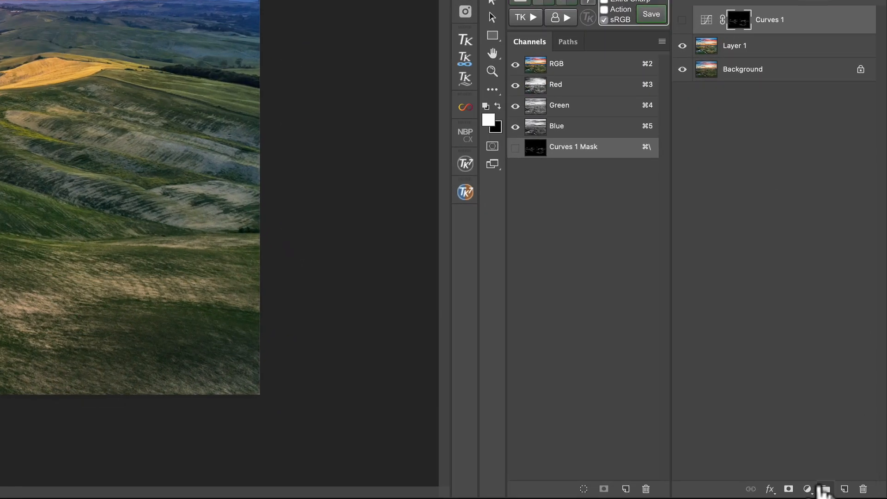
Step: Add a second Curves adjustment layer in Multiply blend mode and invert its mask to black
left_click(808, 489)
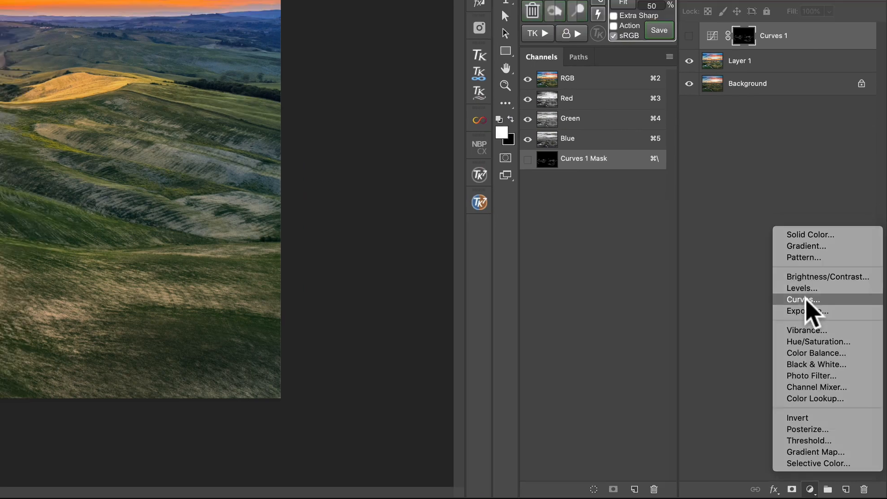
left_click(803, 293)
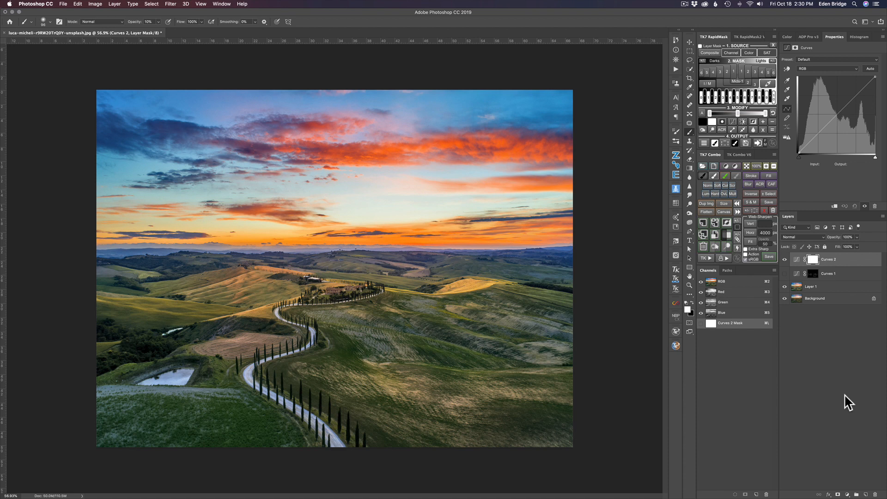
left_click(820, 235)
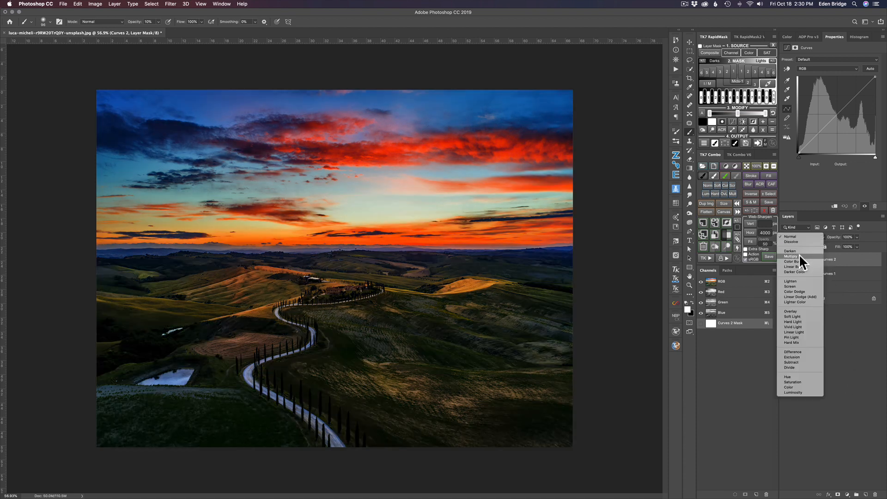
left_click(801, 261)
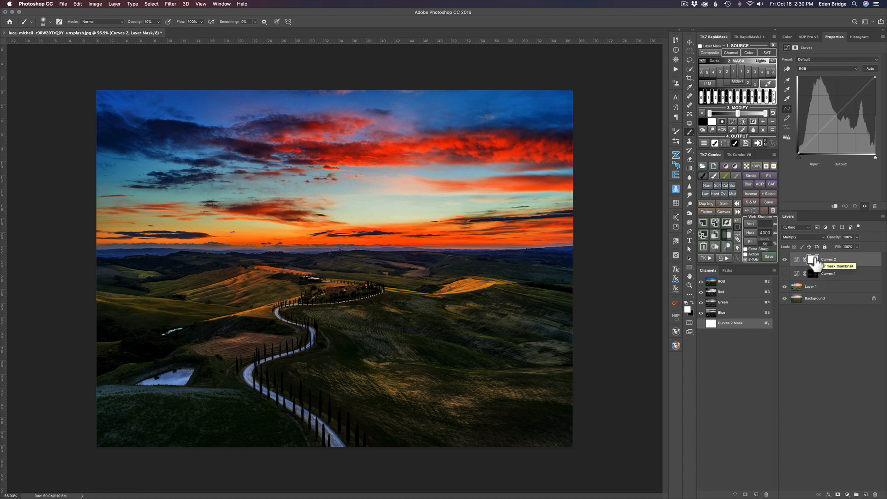
key("super+i")
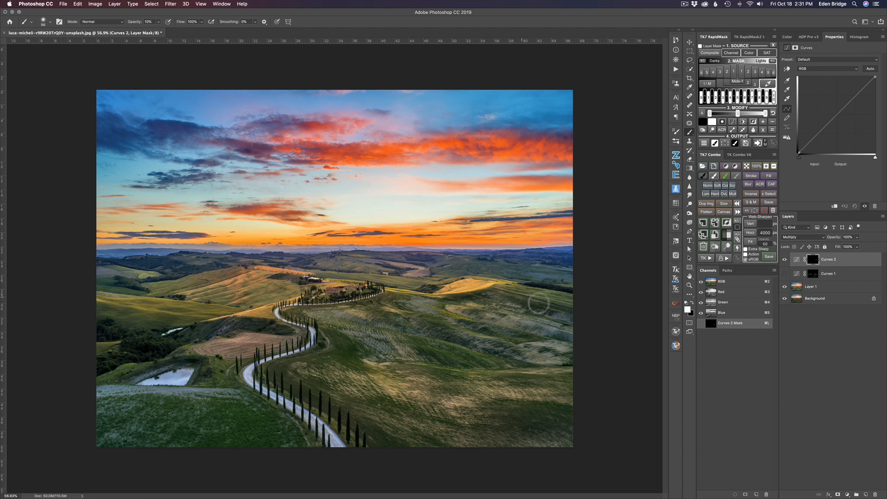
Step: Resize the brush and paint white at 10% opacity on the Multiply layer's mask over the shaded hillsides to burn them
key("ctrl+alt")
left_click_drag(535, 294, 521, 294)
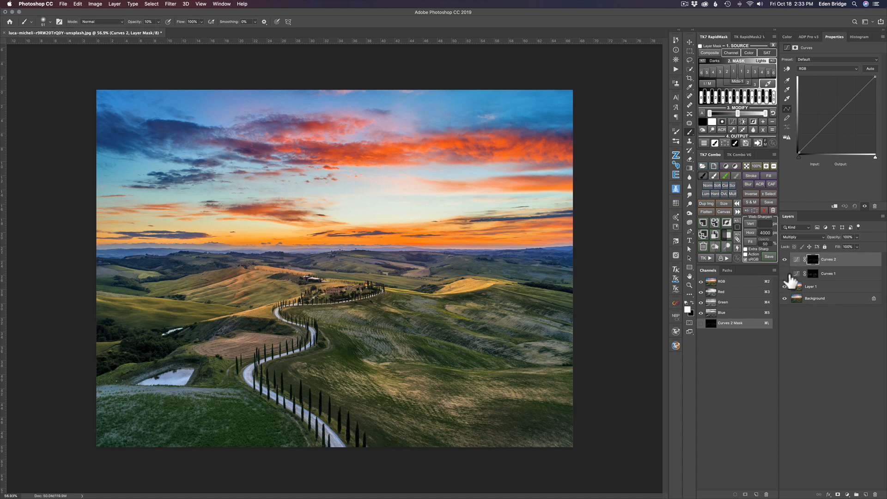
Step: Show the Curves 1 layer again and compare the image with and without the Curves 2 layer
left_click(785, 273)
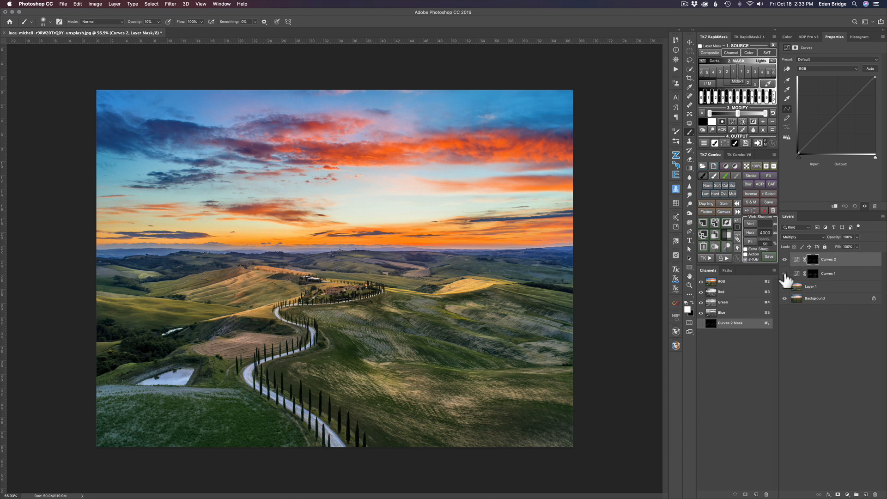
left_click(785, 259)
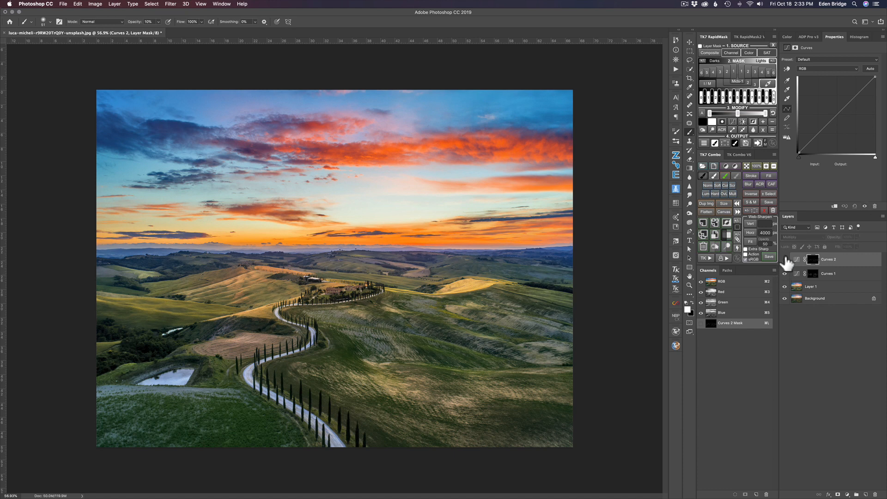
left_click(786, 260)
left_click(786, 260)
left_click(786, 260)
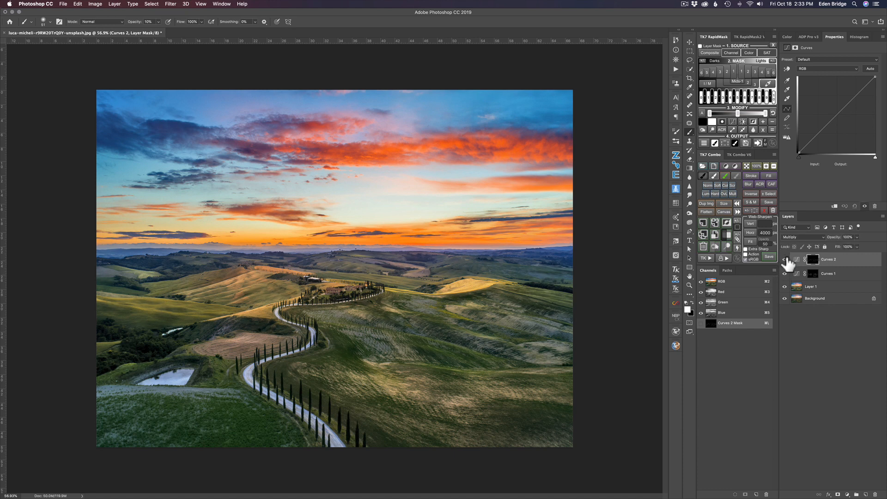
Step: Lower the Curves 2 layer's opacity to 83%
left_click(786, 260)
left_click(786, 259)
left_click_drag(836, 238, 662, 229)
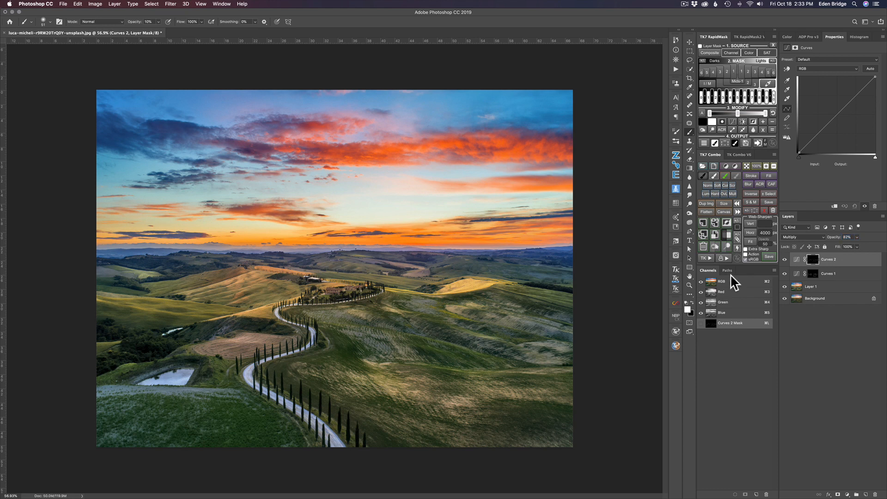
Step: Toggle the Curves 2 layer repeatedly to examine its darkening effect at the reduced opacity
left_click(785, 260)
left_click(785, 260)
left_click(785, 261)
left_click(785, 260)
left_click(785, 261)
left_click(785, 260)
left_click(785, 260)
Step: Select the Curves 2 layer's mask and enlarge the brush for burning
left_click(815, 261)
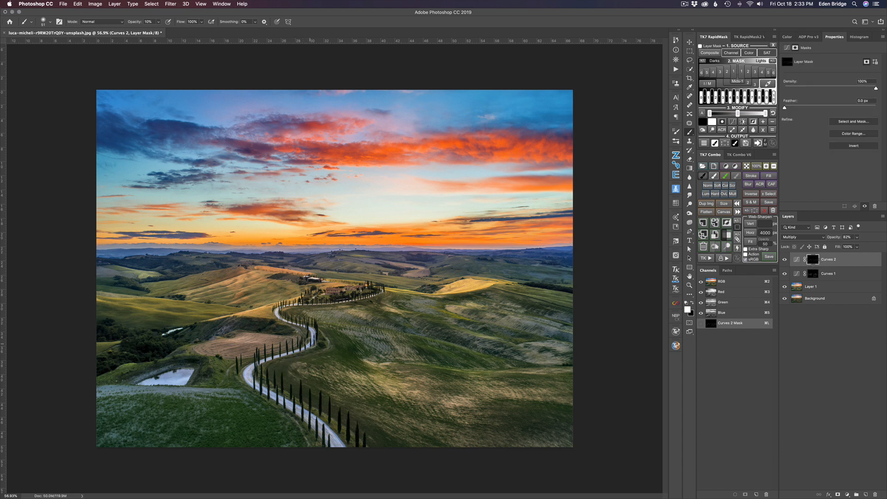
key("ctrl+alt")
left_click_drag(314, 354, 325, 355, "ctrl+alt")
Step: Compare the landscape with and without the Curves 2 burn layer, leaving the layer visible
left_click(785, 260)
left_click(785, 261)
left_click(785, 260)
left_click(786, 260)
Step: Isolate the Background layer twice to compare the original photo with the fully edited image
key("alt")
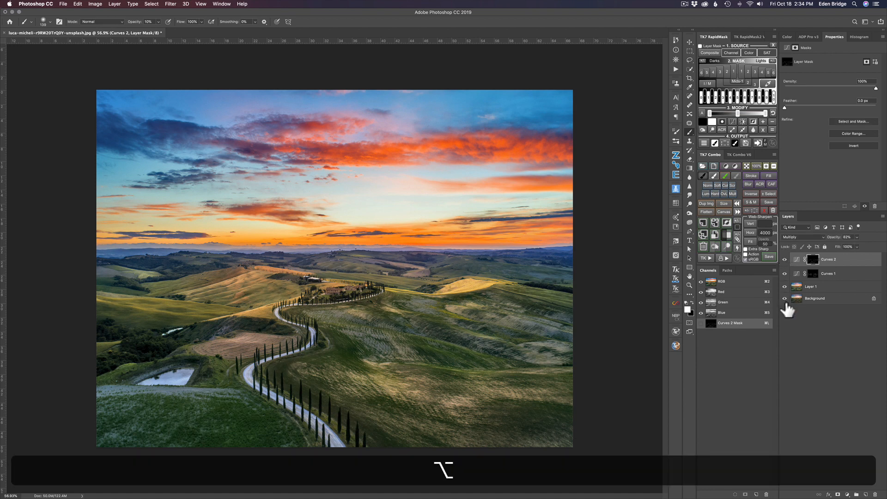
left_click(786, 299, "alt")
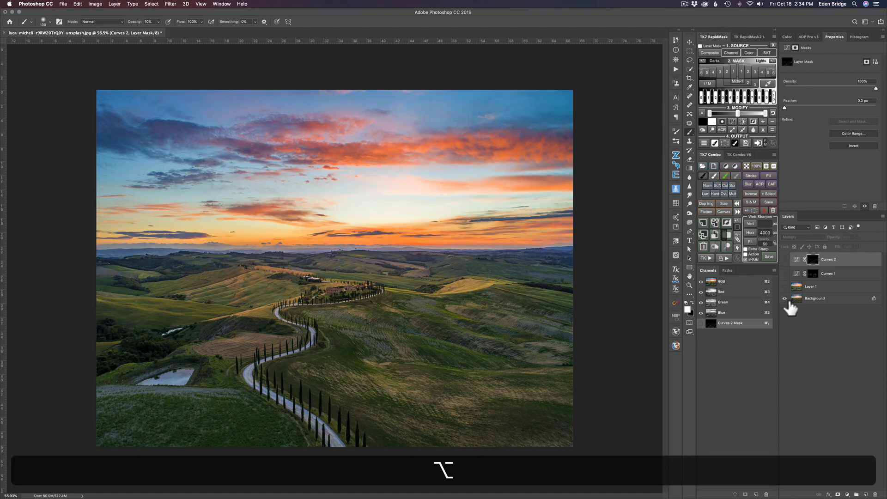
left_click(785, 299, "alt")
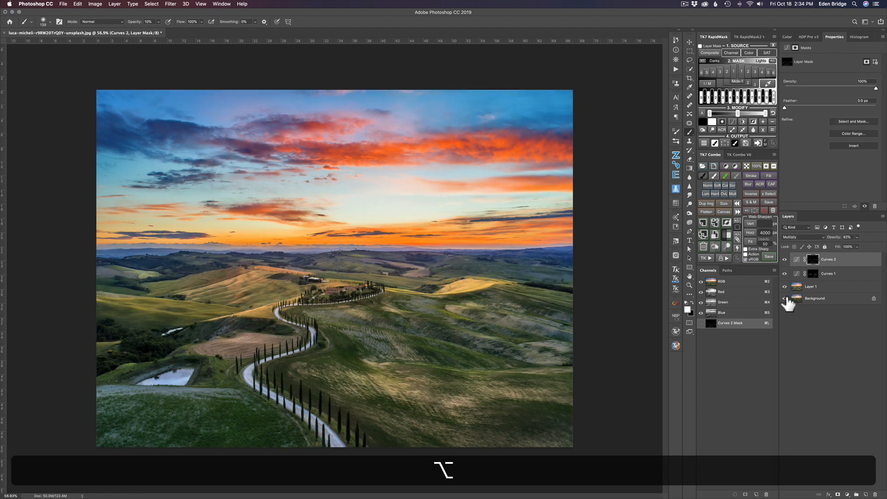
left_click(786, 299, "alt")
left_click(785, 299, "alt")
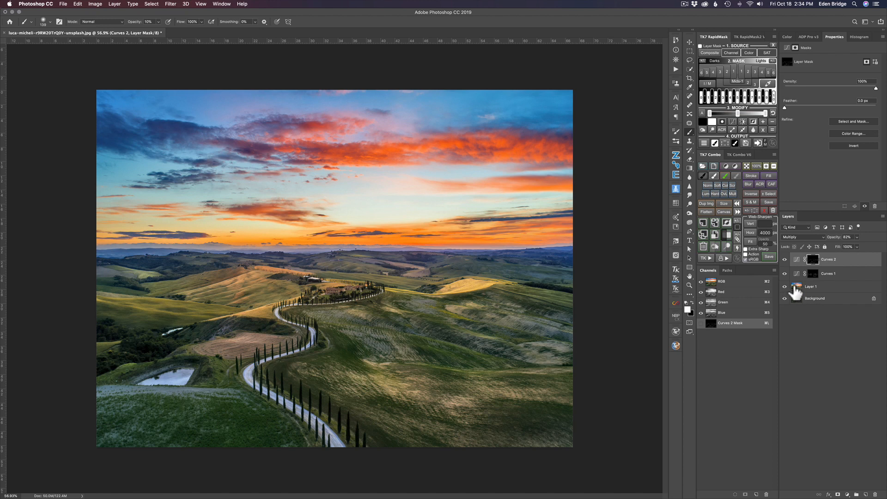
Step: Isolate Layer 1 twice to compare the image before and after dodging and burning
key("alt")
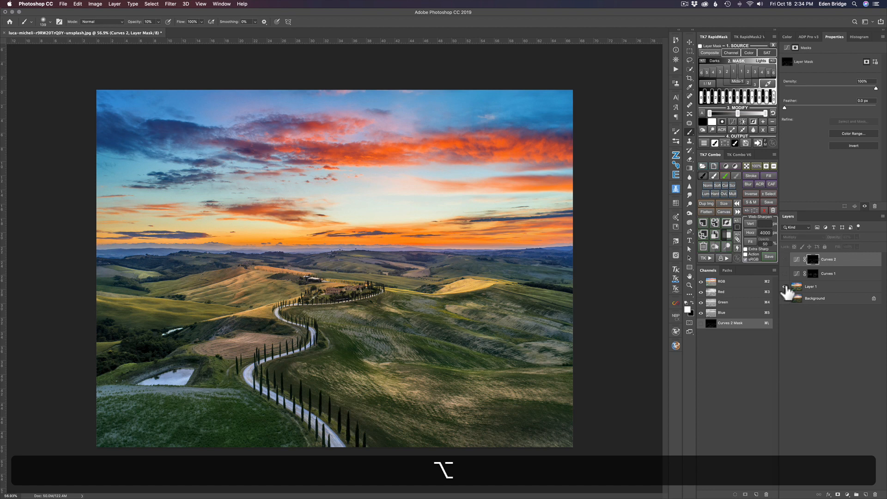
left_click(785, 287, "alt")
left_click(785, 287, "alt")
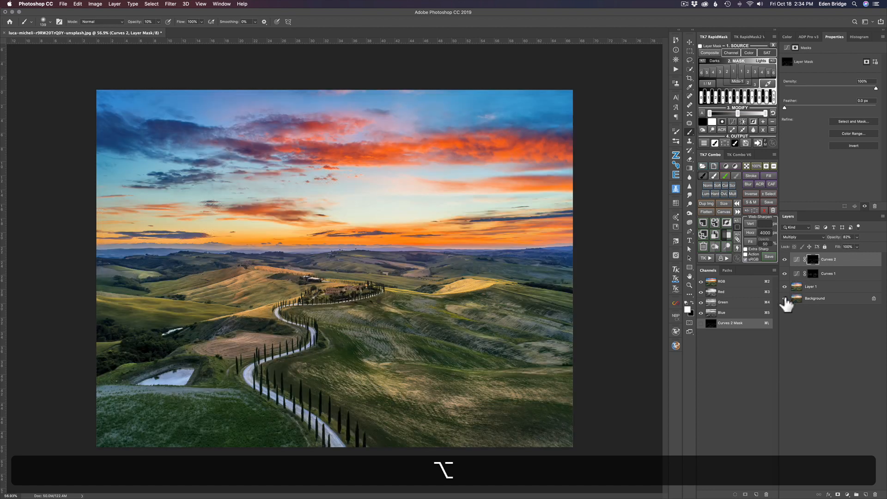
left_click(786, 287, "alt")
left_click(786, 287, "alt")
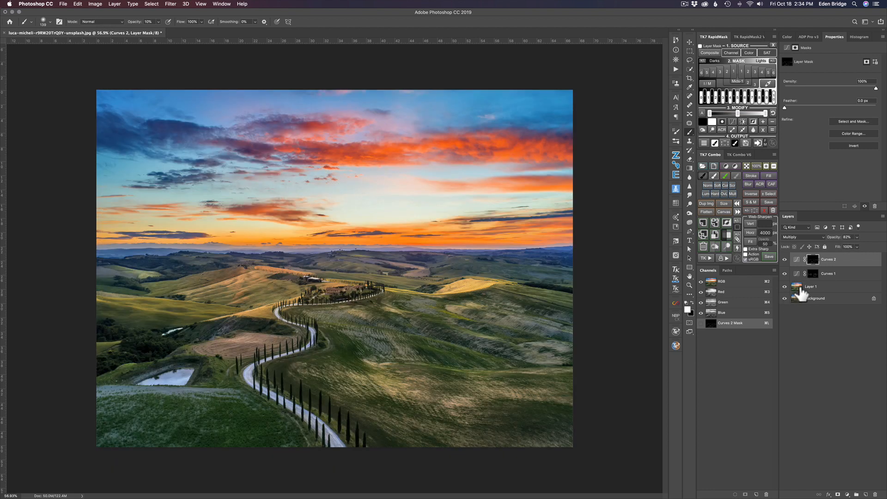
Step: Stamp all visible layers into a new layer directly above Layer 1 and select the new layer
left_click(797, 289)
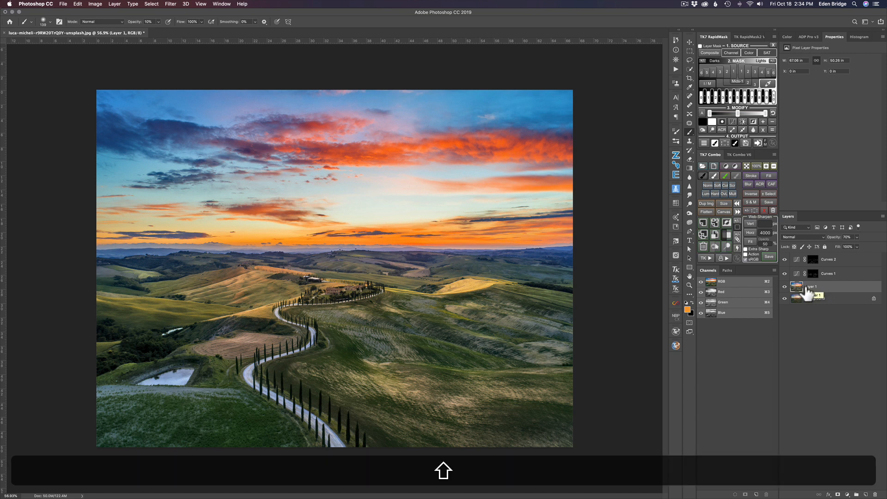
key("alt+shift+super+e")
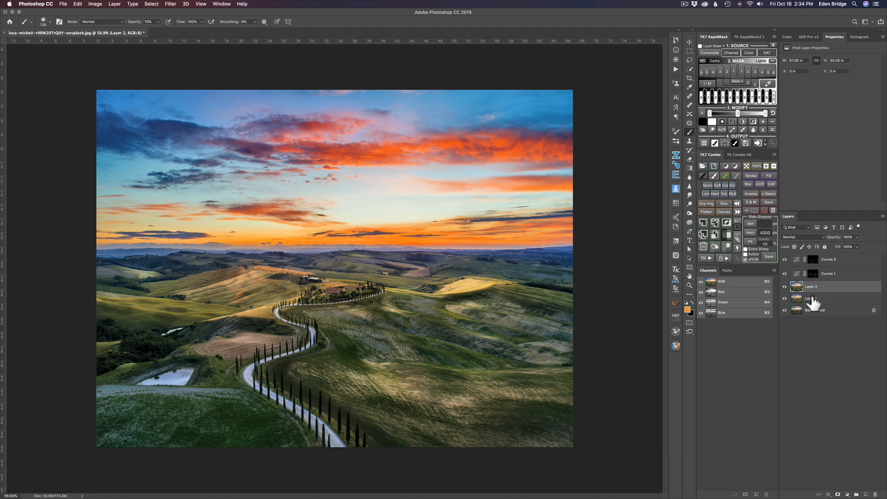
left_click(799, 301)
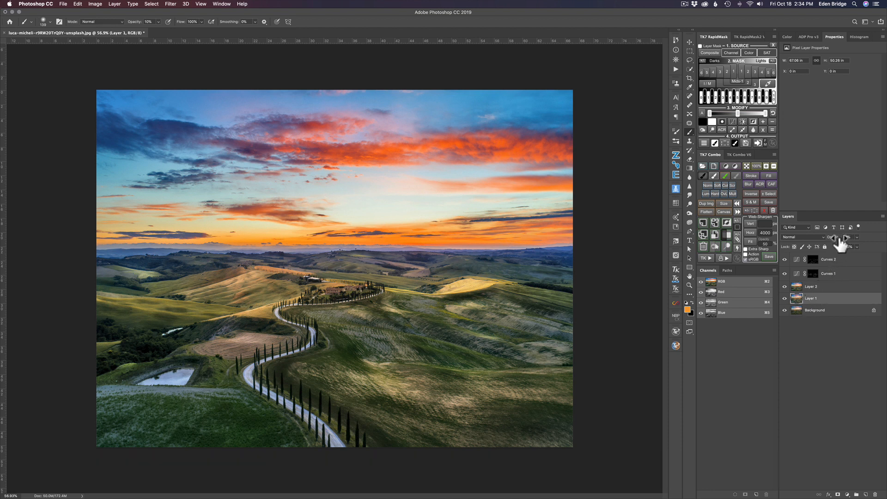
left_click(797, 287)
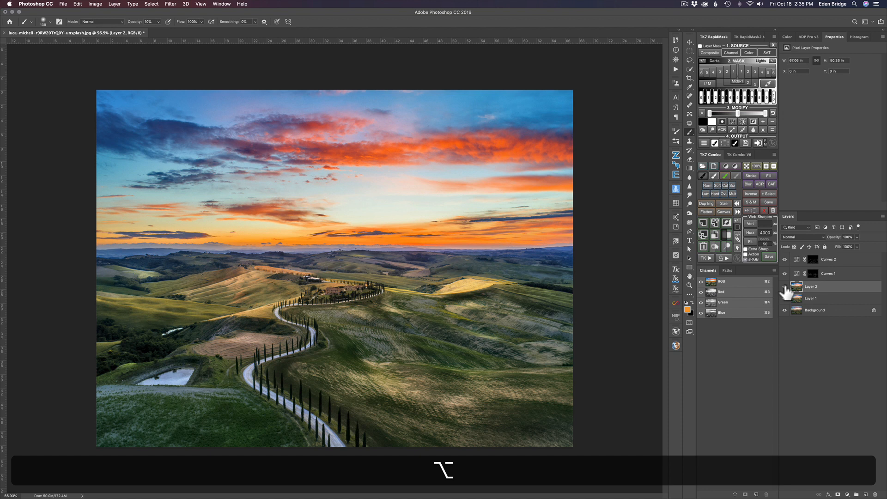
Step: Isolate Layer 2 repeatedly to compare it with the full layer stack
left_click(785, 288, "alt")
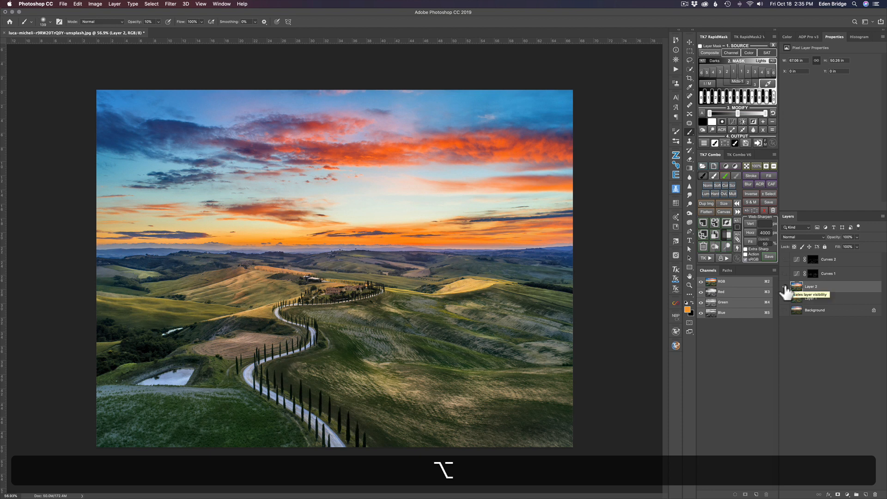
left_click(785, 289, "alt")
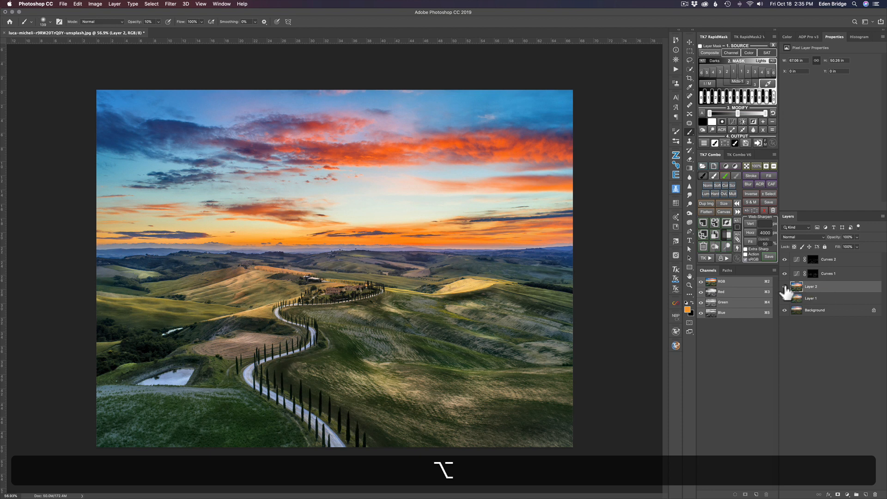
left_click(786, 288, "alt")
left_click(785, 288, "alt")
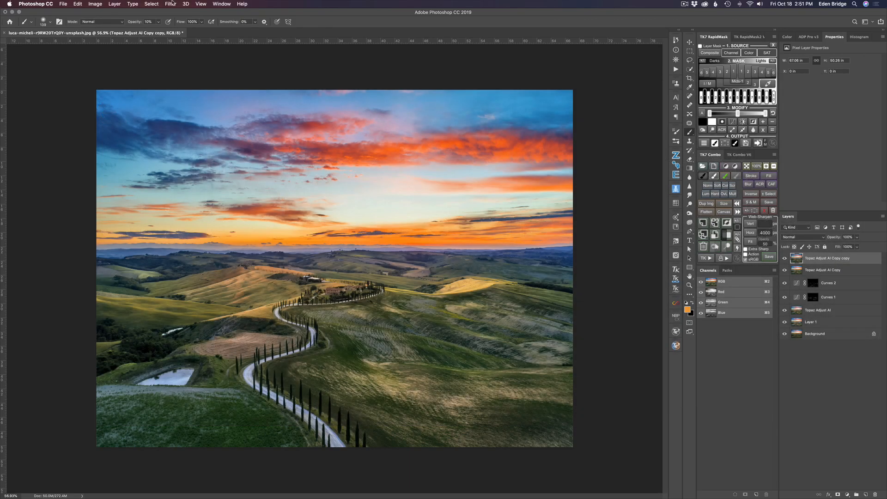
Step: Open the Topaz Adjust AI Copy copy layer in the Topaz Studio 2 plug-in
left_click(171, 4)
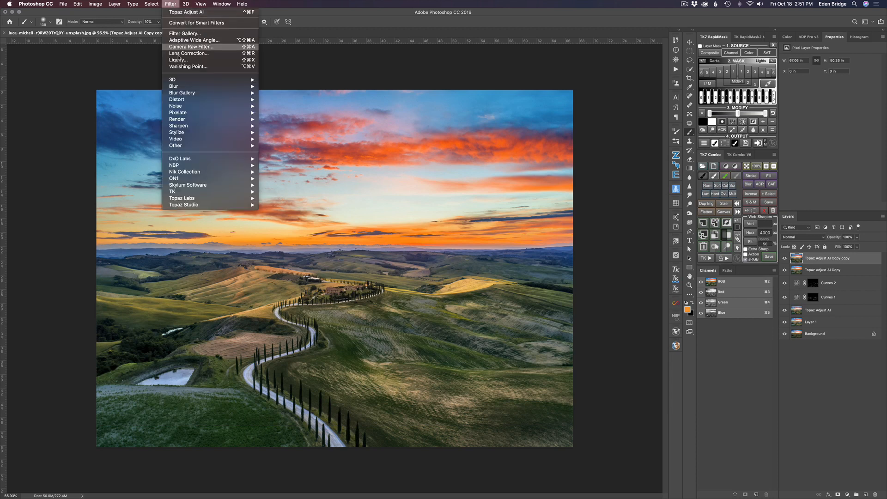
mouse_move(211, 199)
mouse_move(215, 207)
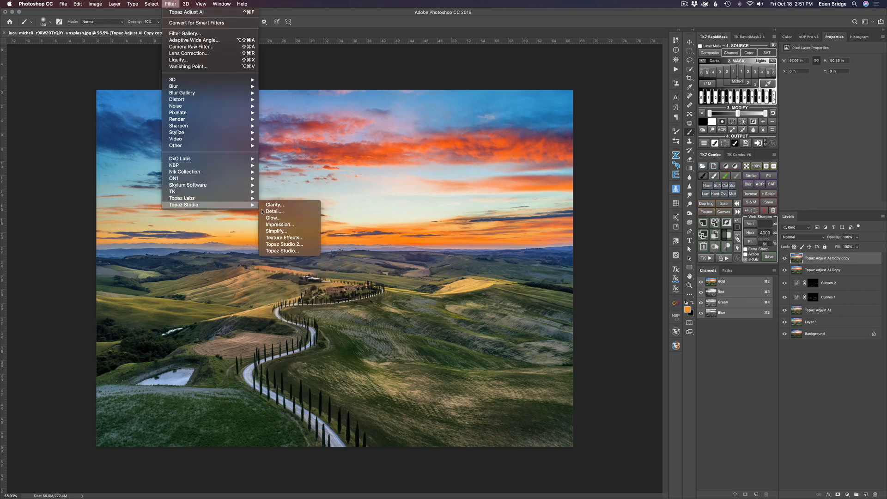
left_click(289, 245)
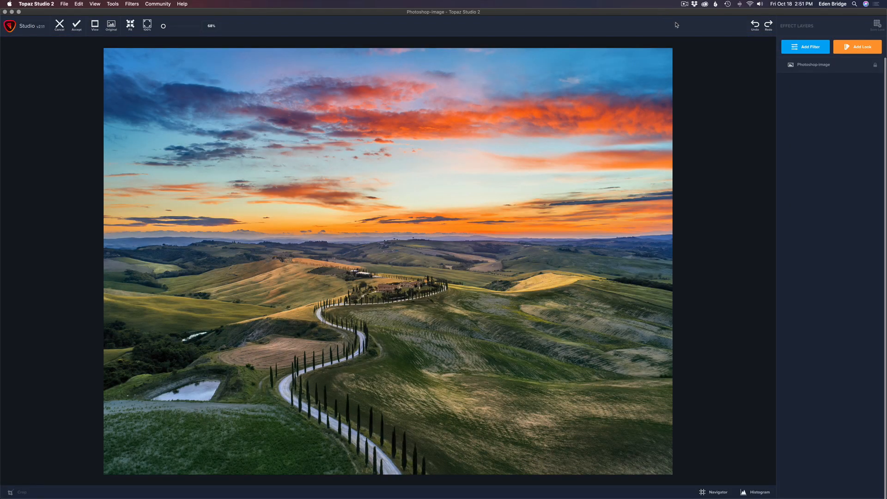
Step: Add a Brightness Contrast filter and set its blend mode to Screen
left_click(810, 49)
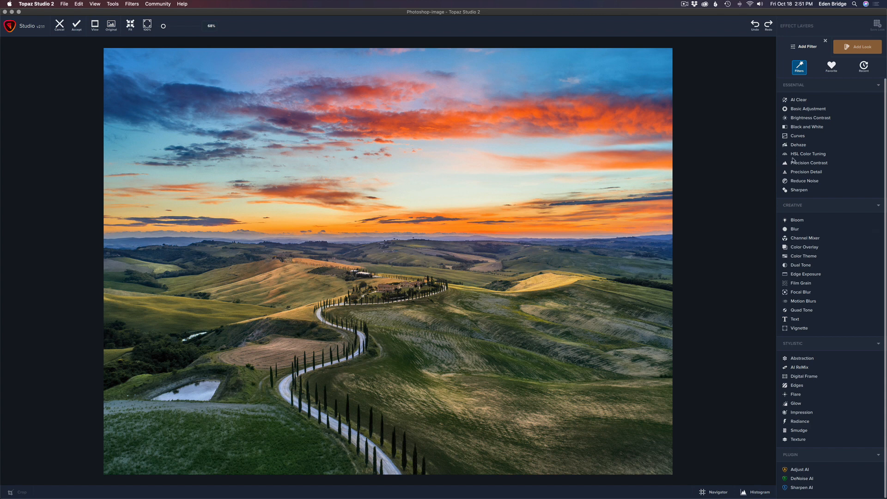
left_click(808, 119)
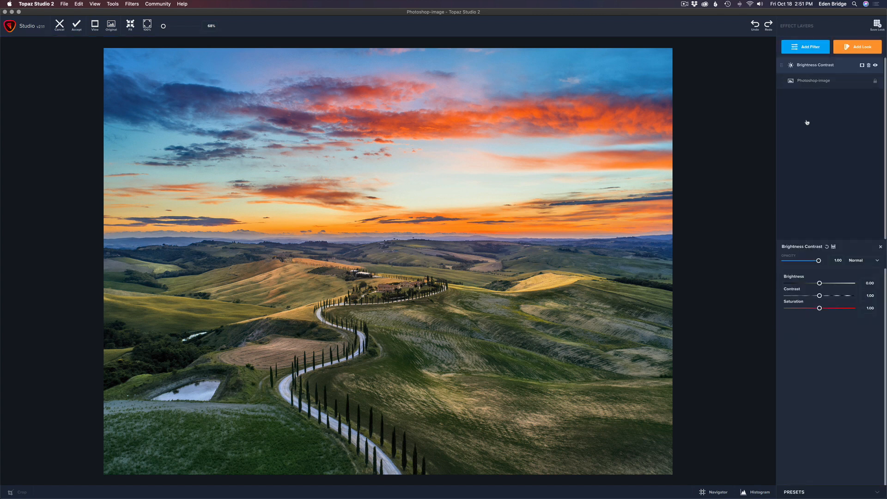
left_click(878, 261)
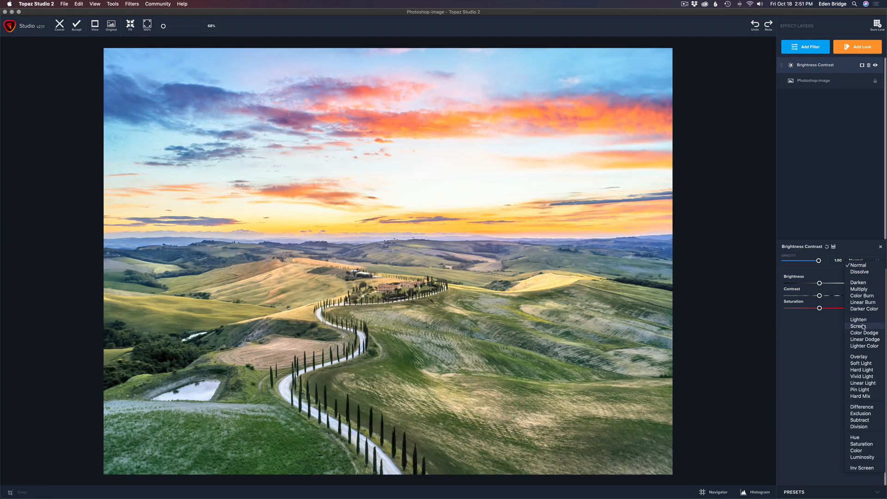
left_click(863, 327)
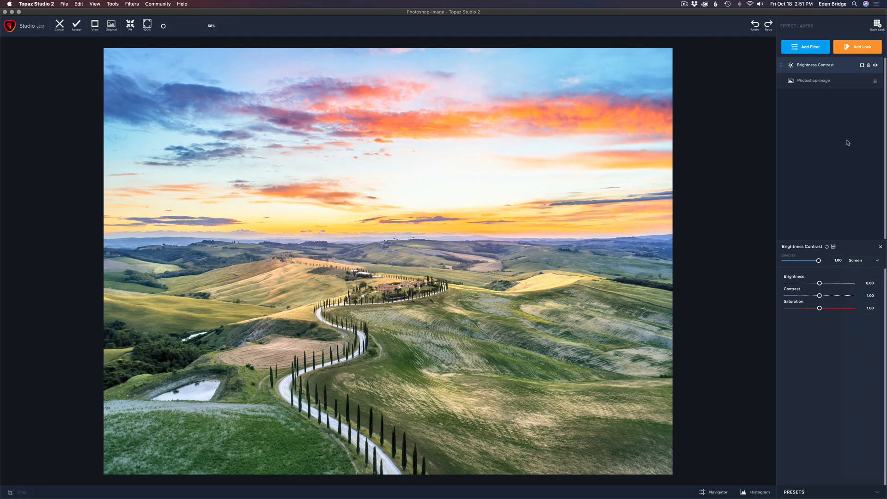
Step: Add a mask to the Brightness Contrast filter and invert it to black
left_click(862, 65)
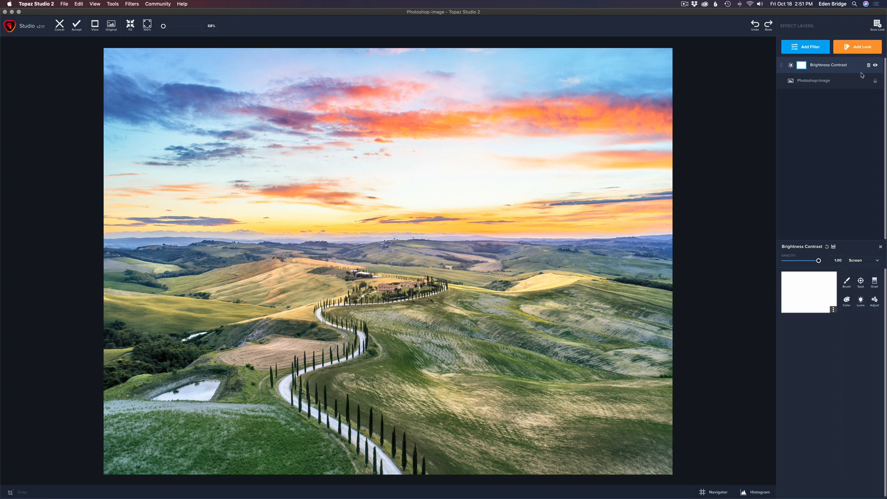
left_click(834, 313)
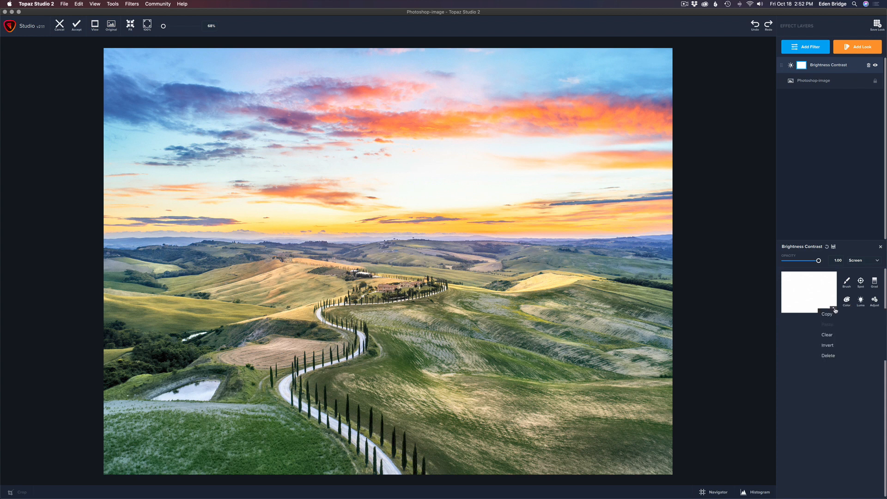
left_click(833, 347)
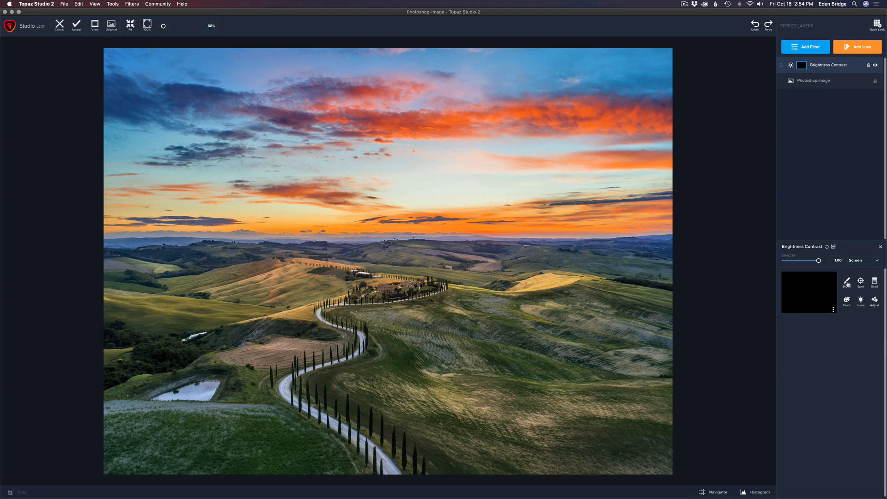
Step: Paint the mask over the sunlit hilltop using a brush with Edge Aware off, radius 0.08 and transparency about 0.25
left_click(848, 284)
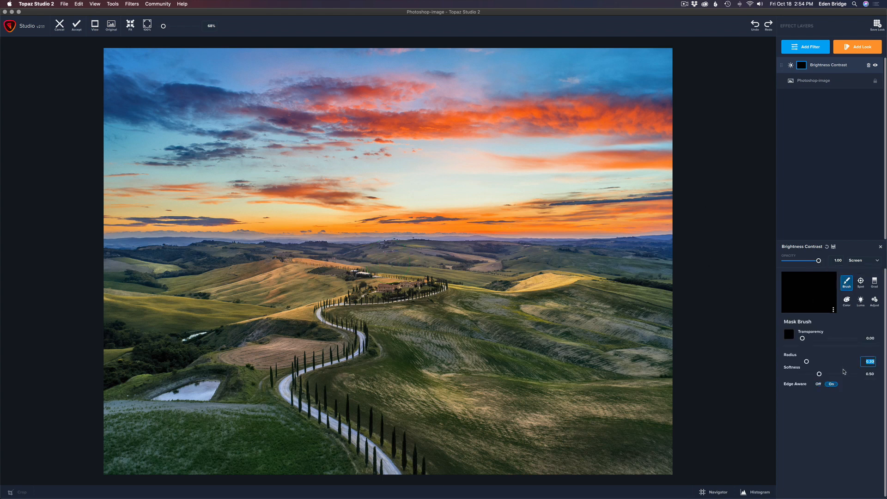
left_click(818, 385)
left_click_drag(807, 362, 794, 362)
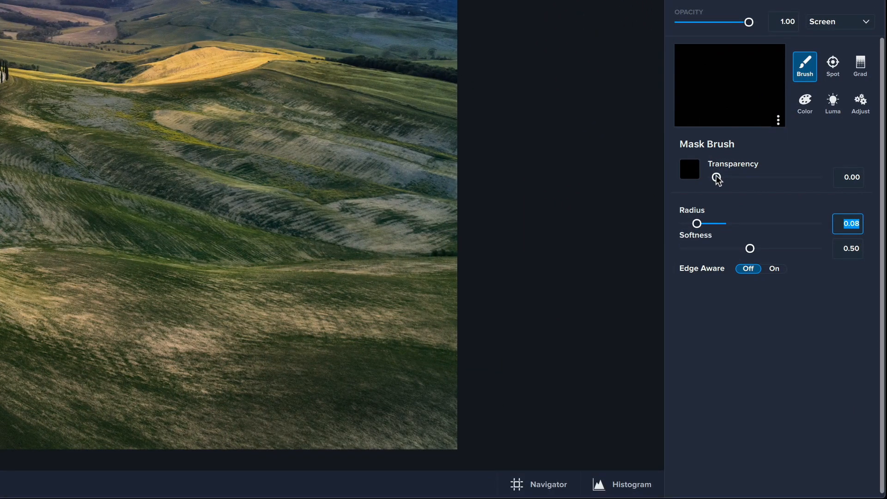
left_click_drag(717, 178, 722, 179)
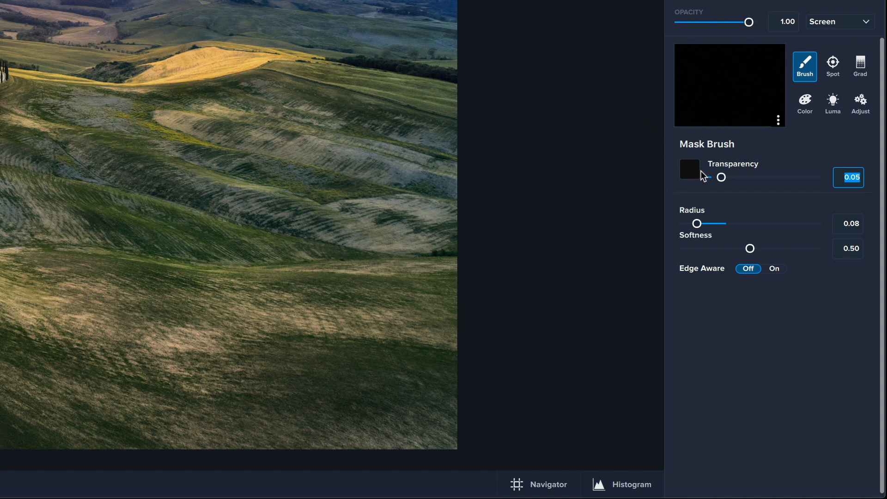
left_click_drag(722, 177, 743, 177)
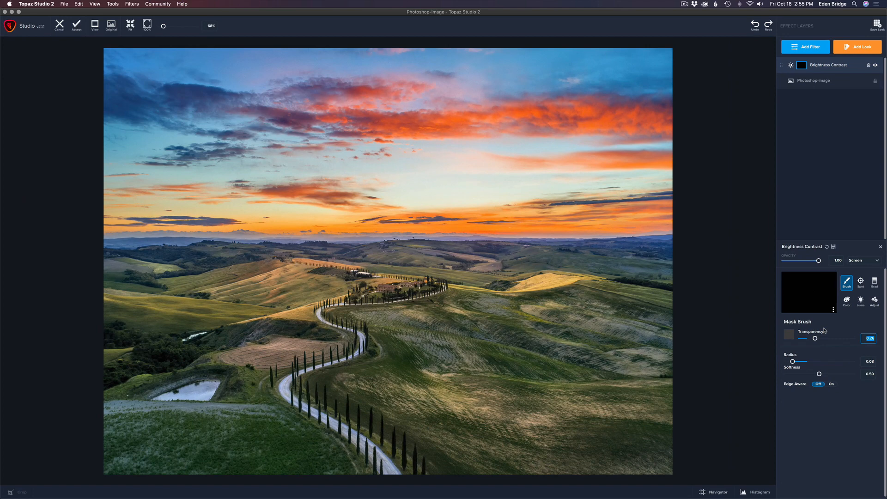
mouse_move(548, 279)
left_mouse_down()
mouse_move(516, 287)
mouse_move(586, 278)
mouse_move(550, 276)
left_mouse_up()
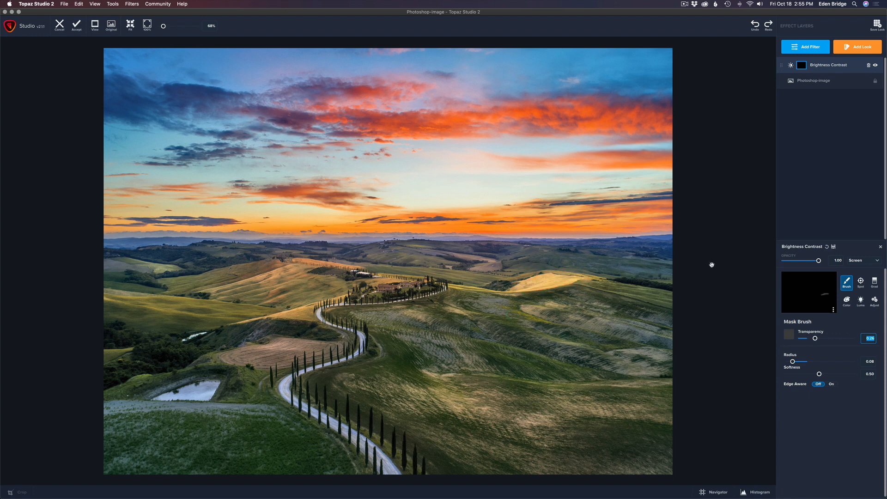
Step: Compare the dodged hilltop with the original image and reduce the mask brush radius to about 0.06
key("space")
key("space")
key("space")
left_click_drag(794, 362, 791, 362)
key("Down")
key("Up")
key("Up")
key("Up")
key("Up")
key("Up")
key("Up")
key("Up")
key("Up")
key("Up")
key("Up")
key("Down")
key("Down")
key("Down")
key("Down")
key("Down")
key("Down")
key("Down")
key("Down")
key("Down")
key("Down")
key("Up")
key("Up")
key("Up")
key("Up")
key("Up")
key("Up")
key("Up")
key("Up")
key("Up")
key("Up")
key("Up")
key("Up")
key("Up")
key("Up")
key("Up")
key("Up")
key("Up")
key("Up")
key("Up")
key("Up")
key("Down")
key("Down")
key("Down")
key("Down")
key("Down")
key("Down")
key("Down")
key("Down")
key("Down")
key("Down")
key("Down")
key("Down")
key("Down")
key("Down")
key("Down")
key("Down")
key("Down")
key("Down")
key("Down")
key("Down")
key("Up")
key("Up")
key("Up")
key("Up")
key("Up")
key("Up")
key("Up")
key("Up")
key("Up")
key("Up")
key("Down")
key("Down")
key("Down")
key("Down")
key("Down")
key("Down")
key("Down")
key("Down")
key("Down")
key("Down")
key("Up")
key("Up")
key("Up")
key("Up")
key("Up")
key("Up")
key("Up")
key("Up")
key("Up")
key("Up")
key("Up")
key("Up")
key("Up")
key("Up")
key("Up")
key("Up")
key("Up")
key("Up")
key("Up")
key("Up")
key("Down")
key("Down")
key("Down")
key("Down")
key("Down")
key("Down")
key("Down")
key("Down")
key("Down")
key("Down")
left_click_drag(797, 363, 791, 358)
Step: Paint the dodge mask over the sunlit ridges and the bright grass patches on the slopes, comparing with the original
left_click_drag(451, 287, 490, 293)
mouse_move(288, 268)
left_mouse_down()
mouse_move(256, 280)
mouse_move(291, 269)
left_mouse_up()
left_click_drag(204, 289, 247, 285)
mouse_move(161, 271)
left_mouse_down()
mouse_move(155, 268)
mouse_move(170, 268)
mouse_move(157, 273)
left_mouse_up()
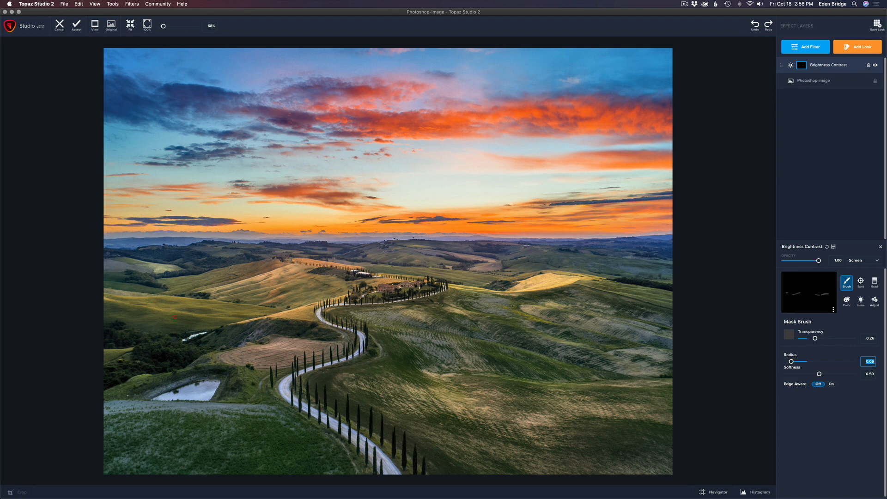
mouse_move(105, 297)
left_mouse_down()
mouse_move(256, 318)
mouse_move(310, 306)
mouse_move(286, 316)
mouse_move(309, 316)
mouse_move(310, 303)
mouse_move(344, 298)
left_mouse_up()
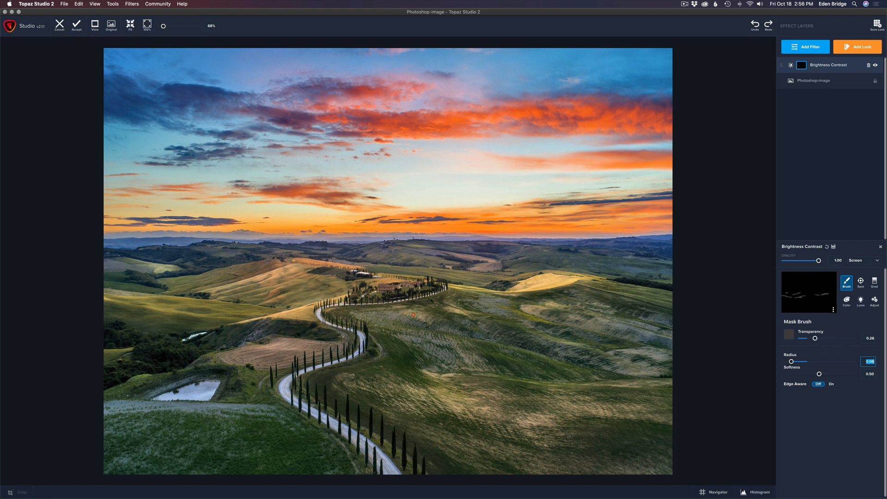
mouse_move(410, 310)
left_mouse_down()
mouse_move(429, 319)
mouse_move(467, 314)
left_mouse_up()
mouse_move(433, 394)
left_mouse_down()
mouse_move(473, 401)
mouse_move(446, 403)
mouse_move(458, 408)
left_mouse_up()
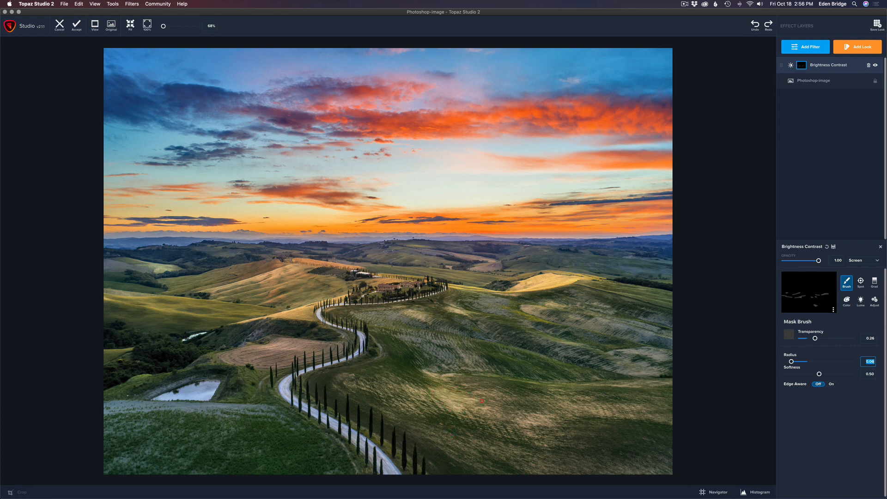
left_click_drag(582, 344, 560, 344)
left_click(718, 222)
left_click(719, 222)
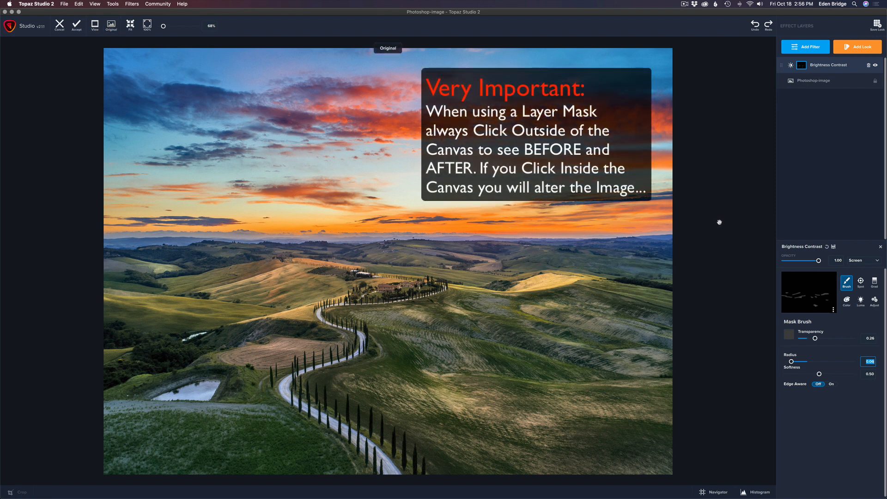
left_click(720, 223)
left_click(720, 224)
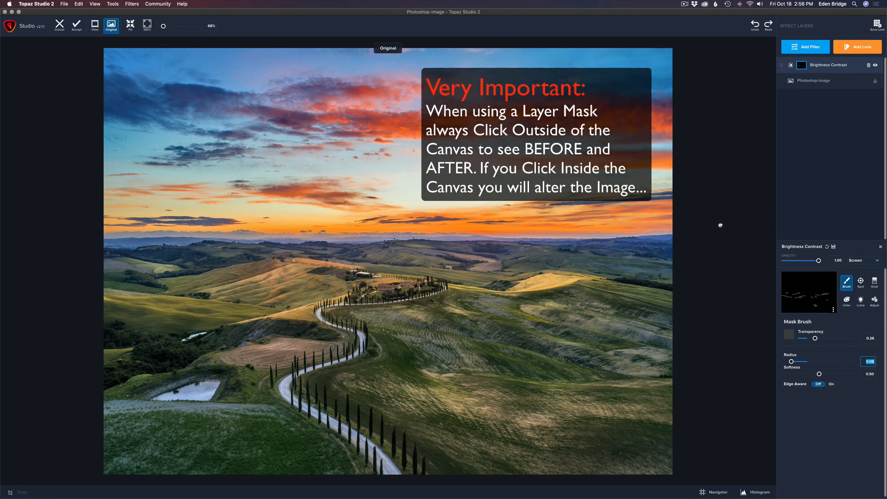
left_click(721, 223)
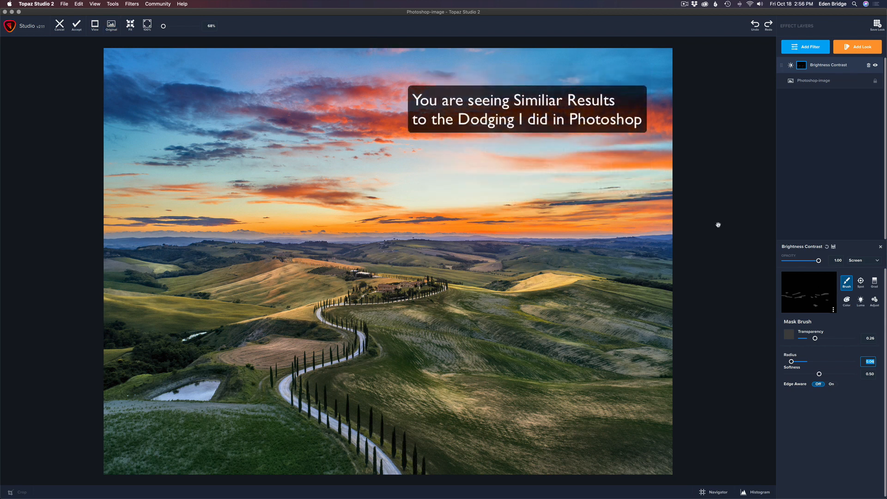
Step: Paint the dodge mask over the ploughed field, the pond and the grassy banks around it, comparing with the original
left_click_drag(269, 342, 278, 345)
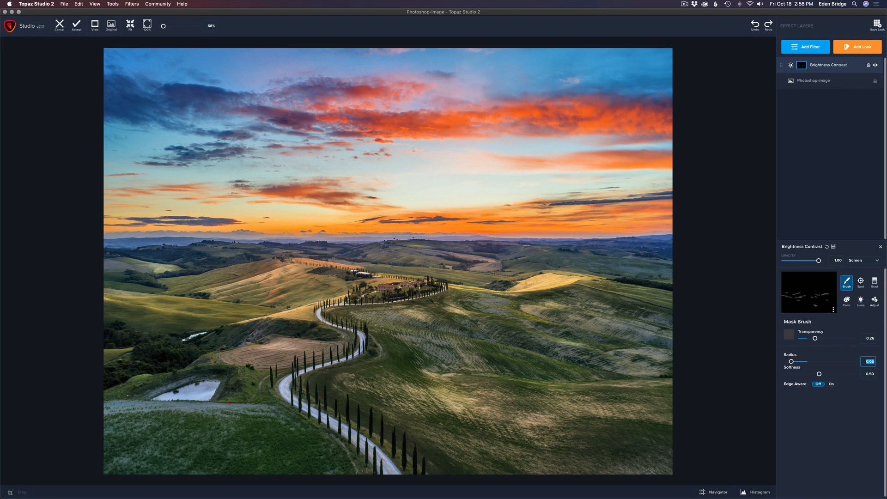
mouse_move(196, 397)
left_mouse_down()
mouse_move(210, 393)
mouse_move(184, 397)
mouse_move(207, 396)
left_mouse_up()
left_click(730, 310)
left_click(730, 310)
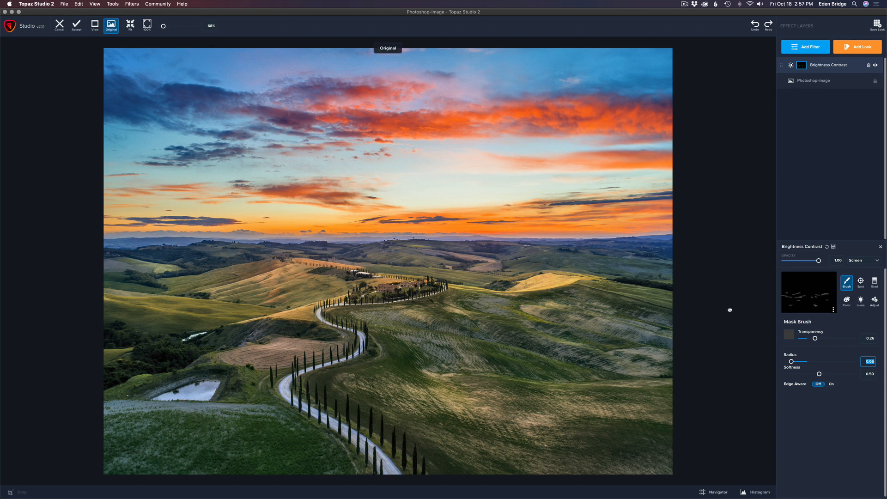
left_click(730, 310)
left_click_drag(130, 350, 103, 353)
left_click_drag(149, 376, 123, 382)
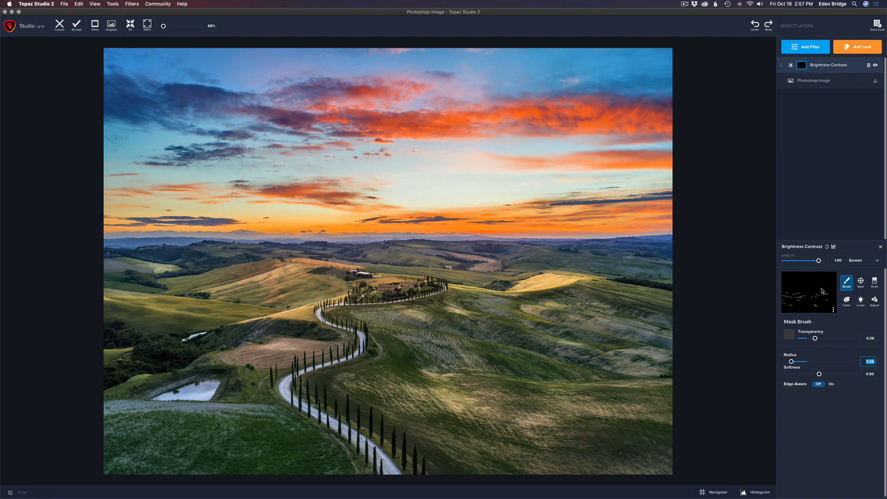
left_click(725, 274)
left_click(726, 273)
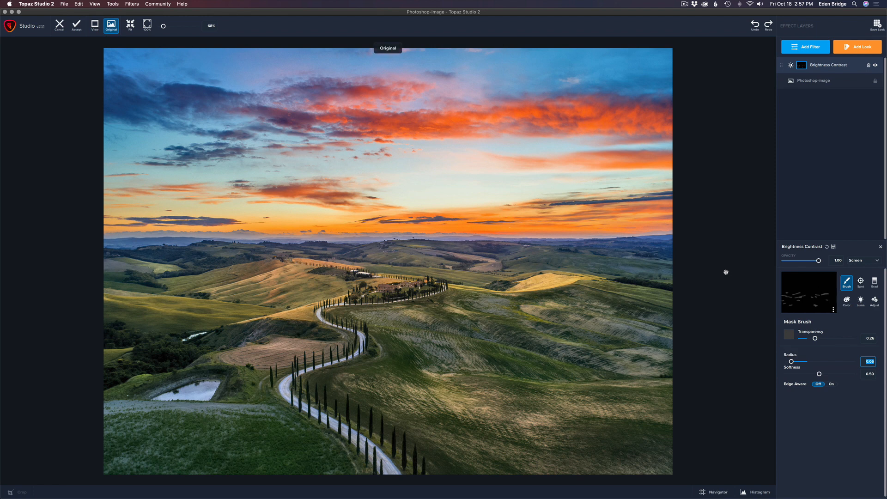
Step: Lower the mask brush transparency to about 0.14 and paint faint highlights over the distant hills, slopes and foreground field
left_click(815, 338)
left_click_drag(815, 338, 809, 339)
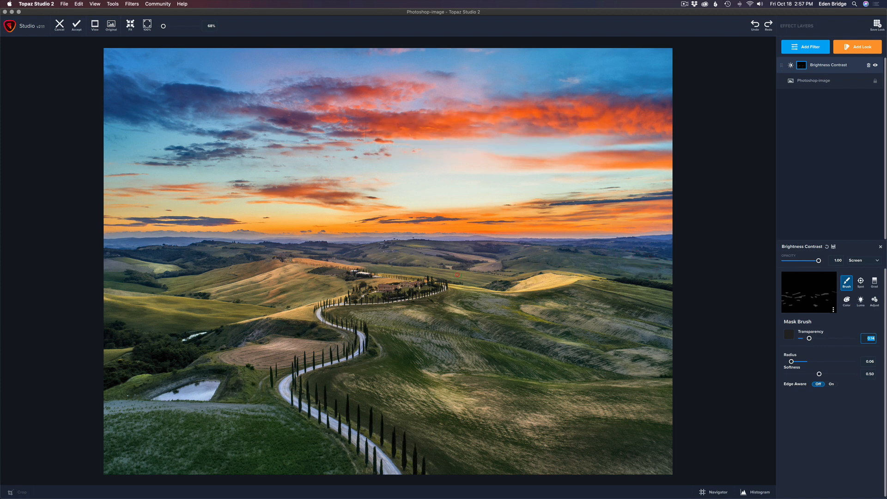
left_click_drag(276, 251, 335, 248)
mouse_move(220, 254)
left_mouse_down()
mouse_move(236, 252)
mouse_move(222, 245)
left_mouse_up()
left_click_drag(353, 324, 421, 330)
left_click_drag(451, 308, 470, 316)
mouse_move(550, 305)
left_mouse_down()
mouse_move(563, 307)
mouse_move(531, 307)
left_mouse_up()
left_click_drag(216, 355, 178, 370)
mouse_move(251, 453)
left_mouse_down()
mouse_move(309, 444)
mouse_move(227, 436)
left_mouse_up()
mouse_move(149, 422)
left_mouse_down()
mouse_move(113, 430)
mouse_move(134, 425)
left_mouse_up()
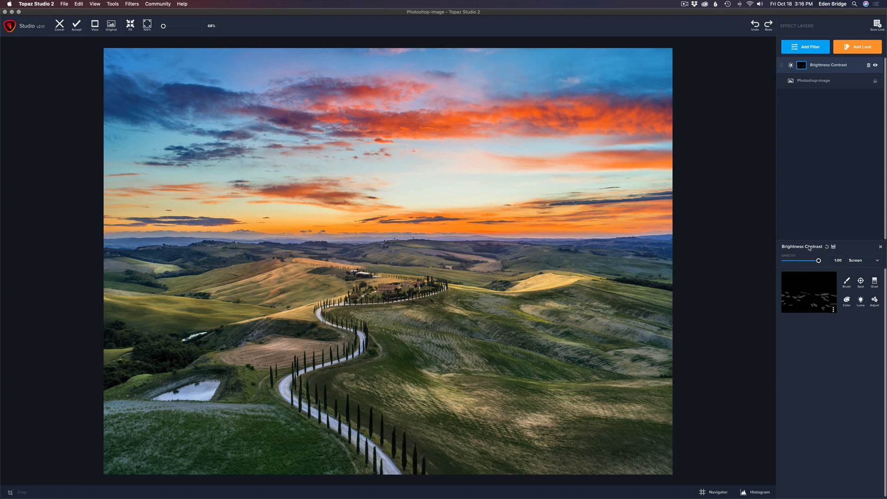
Step: Rename the Brightness Contrast filter layer as Dodge
double_click(810, 247)
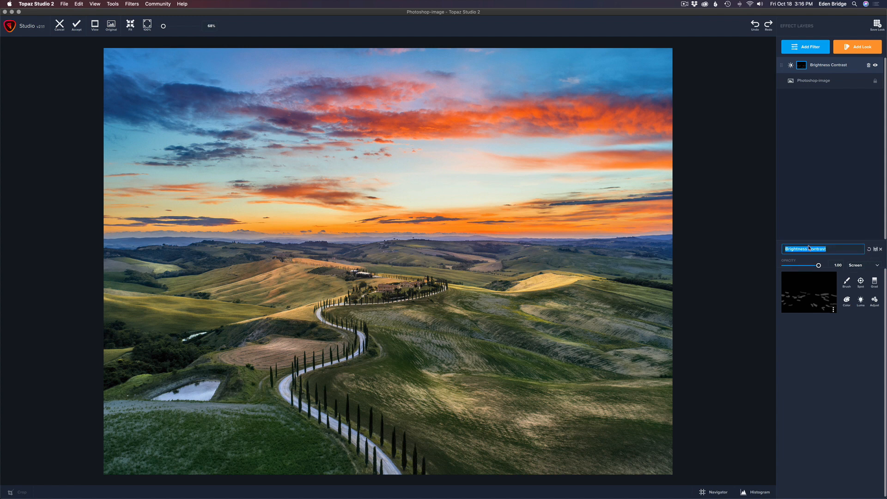
type("Dodge")
key("Return")
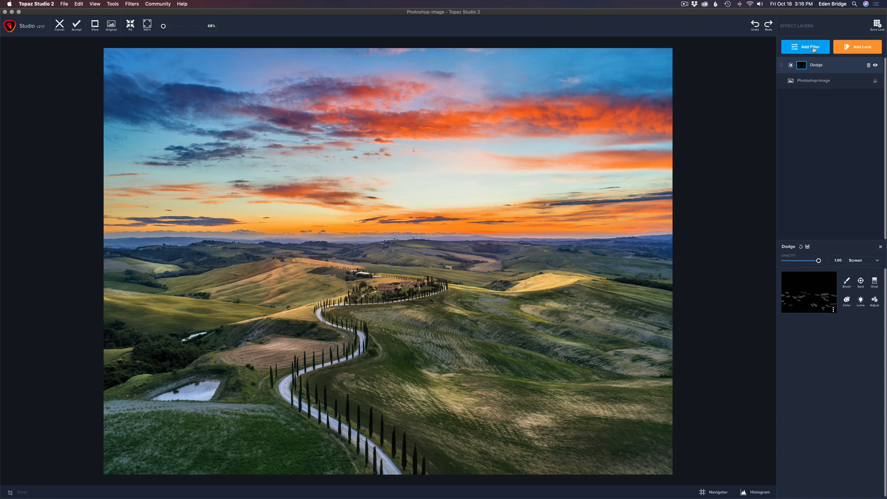
Step: Add a second Brightness Contrast filter above Dodge and set its blend mode to Multiply
left_click(814, 49)
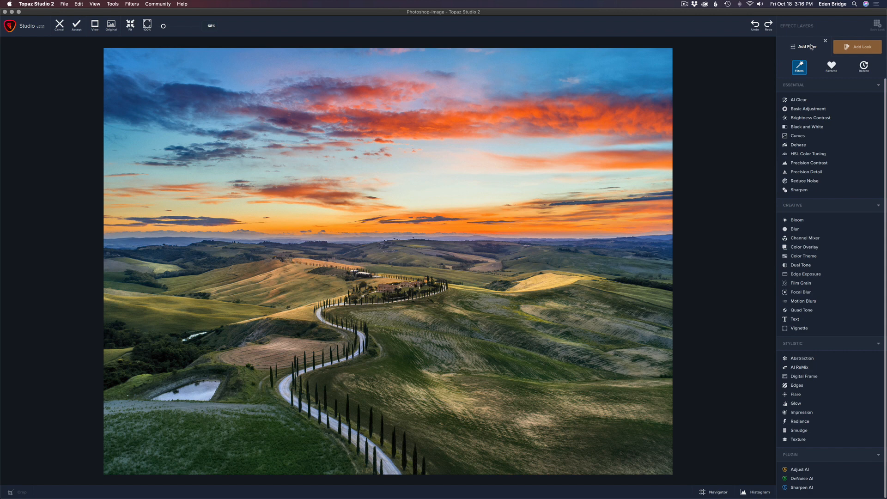
left_click(807, 119)
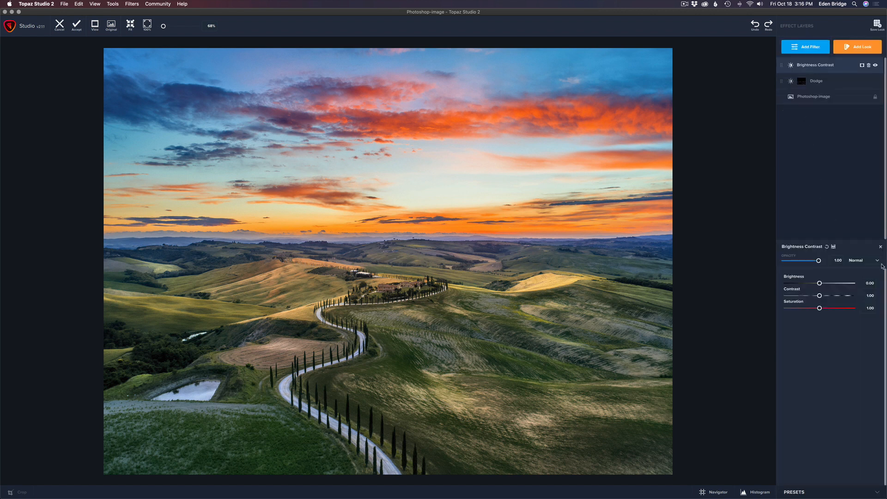
left_click(877, 261)
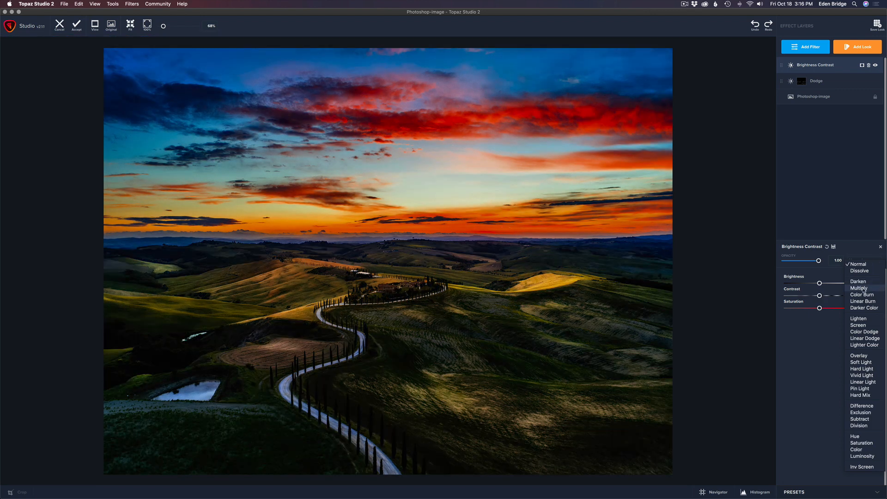
left_click(859, 288)
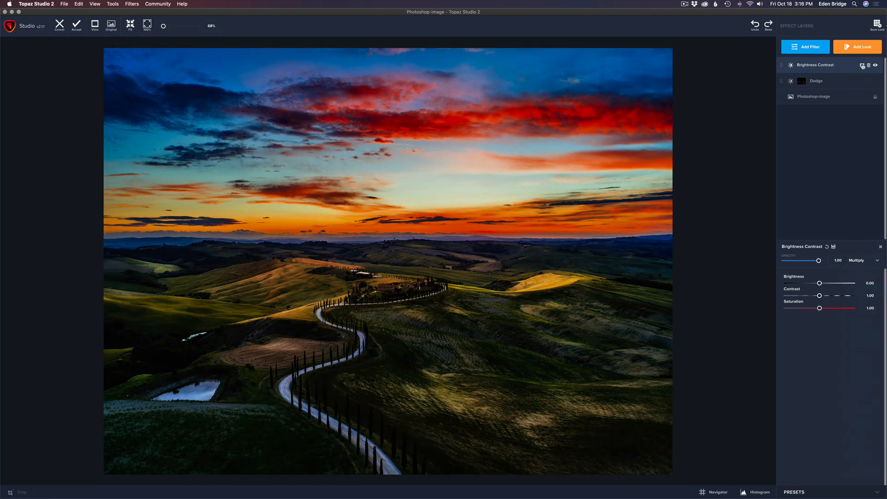
Step: Add a mask inverted to black to the Multiply Brightness Contrast filter and activate the mask brush
left_click(862, 65)
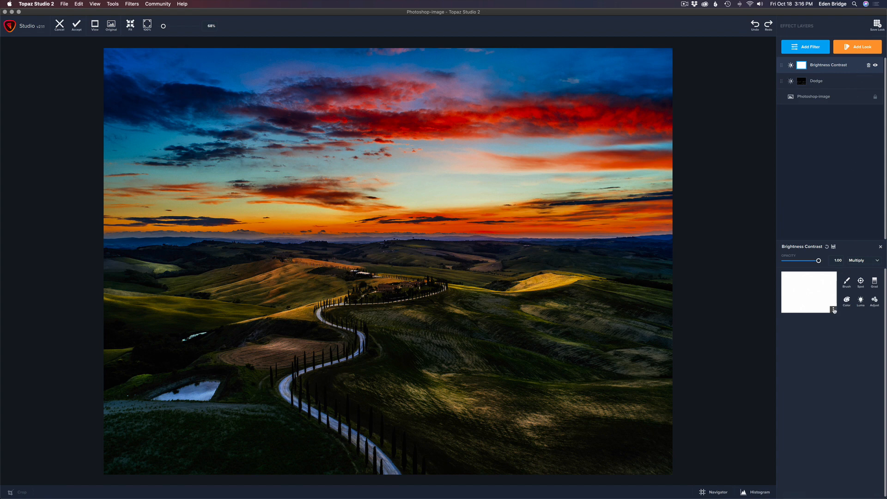
left_click(834, 310)
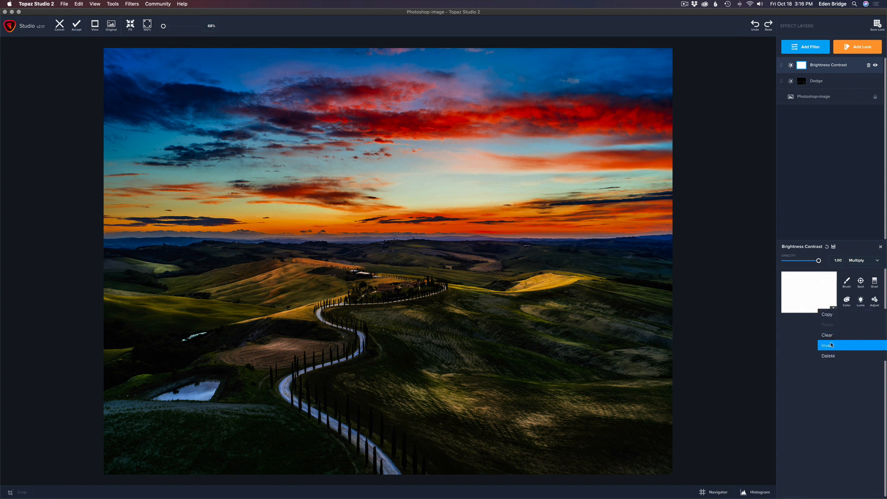
left_click(832, 345)
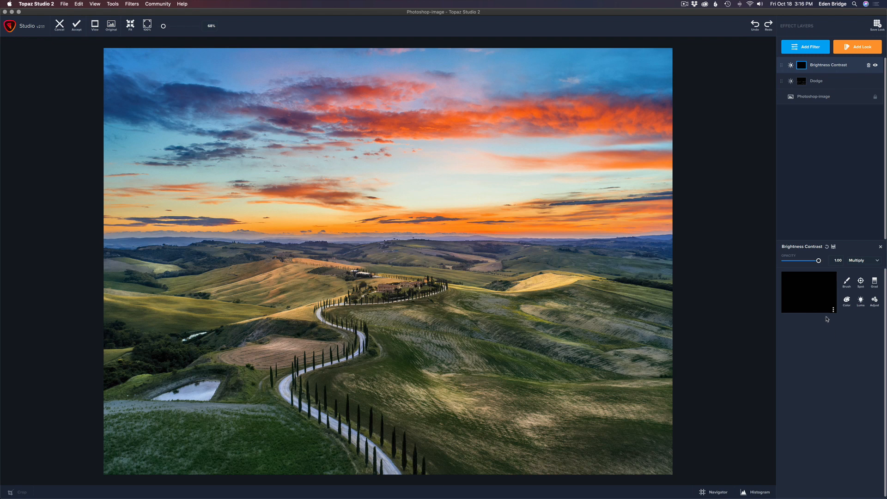
left_click(847, 283)
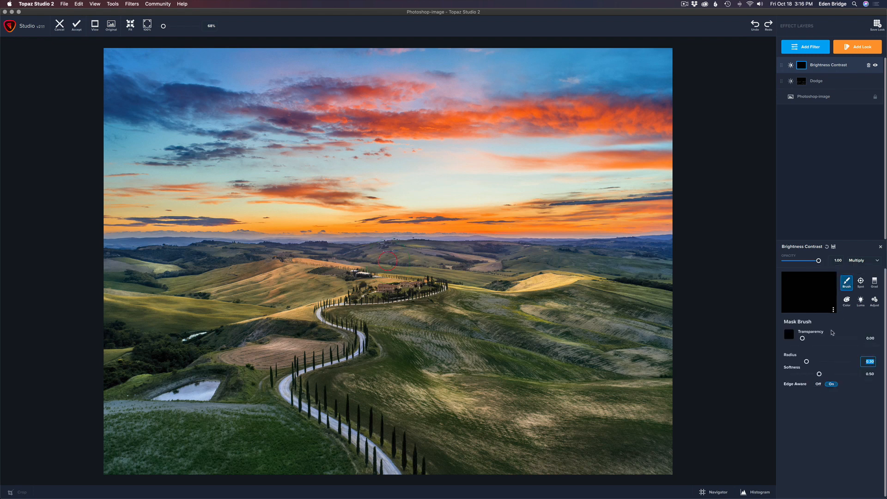
Step: With the mask brush at radius 0.09, transparency 0.18 and Edge Aware off, paint burn strokes over the dark areas of the far right hillside
left_click_drag(807, 362, 794, 362)
left_click(818, 384)
left_click_drag(802, 338, 812, 339)
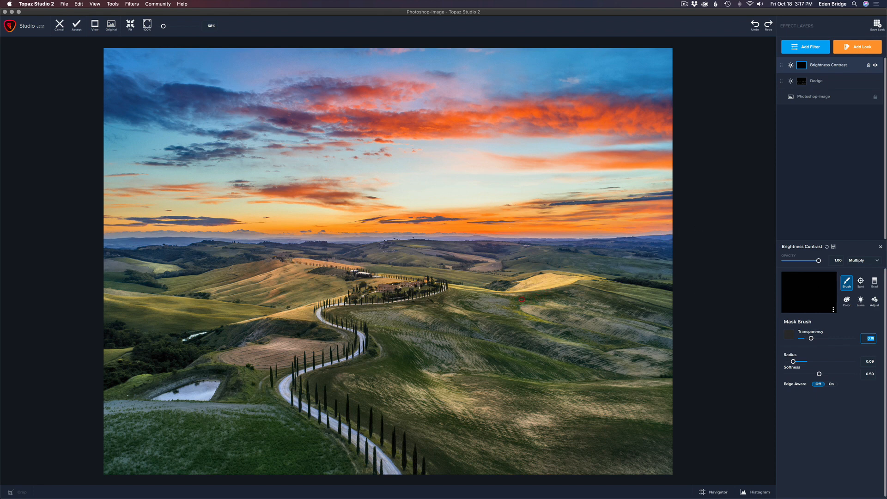
left_click_drag(522, 299, 566, 296)
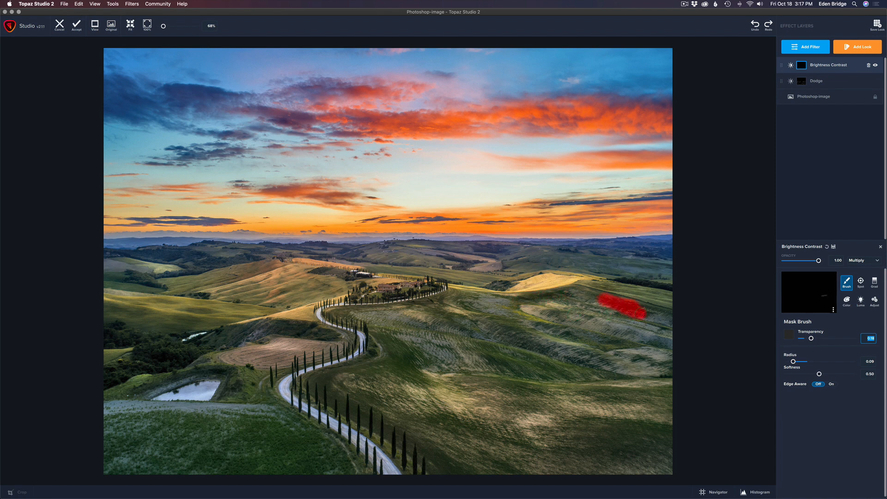
left_click_drag(640, 310, 642, 312)
mouse_move(640, 365)
left_mouse_down()
mouse_move(638, 355)
mouse_move(668, 373)
left_mouse_up()
mouse_move(621, 345)
left_mouse_down()
mouse_move(611, 344)
mouse_move(619, 346)
left_mouse_up()
left_click_drag(566, 331, 581, 342)
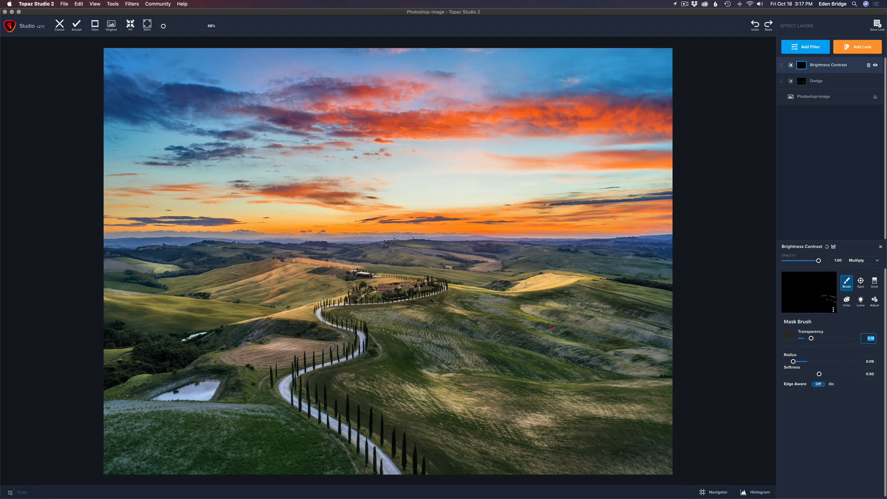
Step: Paint burn strokes into the mask over the shadowed folds in the middle of the large green hillside
mouse_move(516, 322)
left_mouse_down()
mouse_move(494, 338)
mouse_move(591, 362)
left_mouse_up()
mouse_move(490, 359)
left_mouse_down()
mouse_move(522, 372)
mouse_move(557, 365)
mouse_move(569, 383)
mouse_move(617, 401)
left_mouse_up()
left_click(540, 393)
left_click_drag(540, 393, 507, 387)
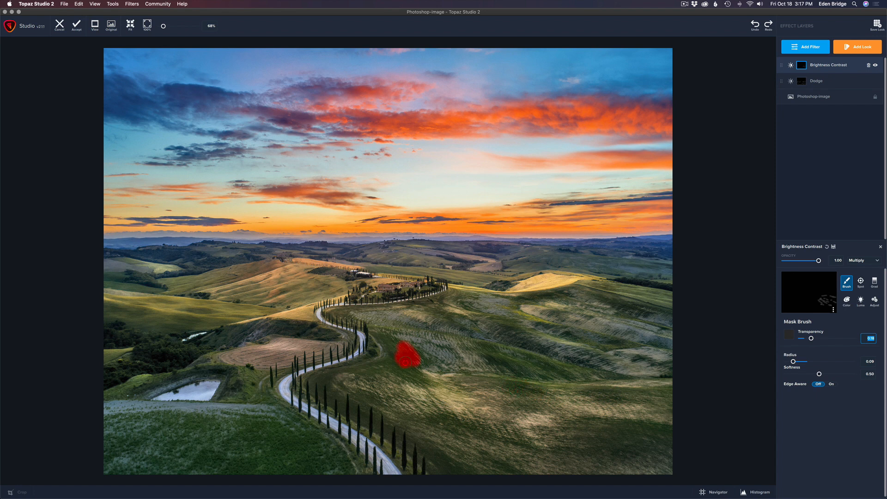
left_click_drag(407, 364, 423, 390)
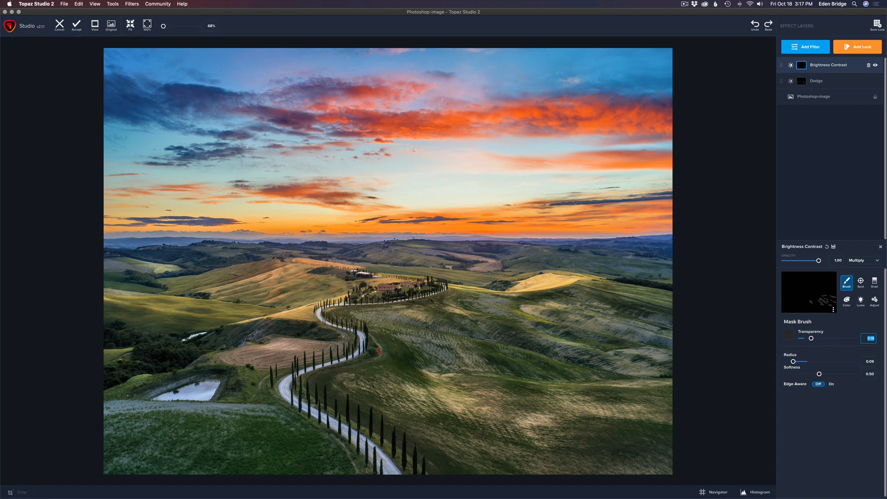
Step: Darken the grassy strip beside the winding road down to the lower image edge, and the shaded slope left of the road
mouse_move(378, 351)
left_mouse_down()
mouse_move(322, 375)
mouse_move(314, 392)
mouse_move(450, 479)
mouse_move(469, 471)
mouse_move(342, 412)
left_mouse_up()
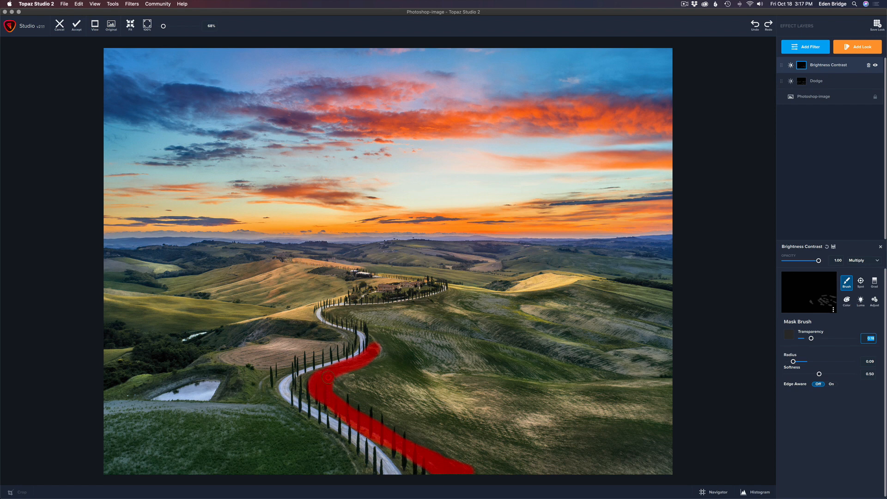
left_click_drag(328, 377, 326, 380)
mouse_move(285, 324)
left_mouse_down()
mouse_move(293, 348)
mouse_move(316, 330)
left_mouse_up()
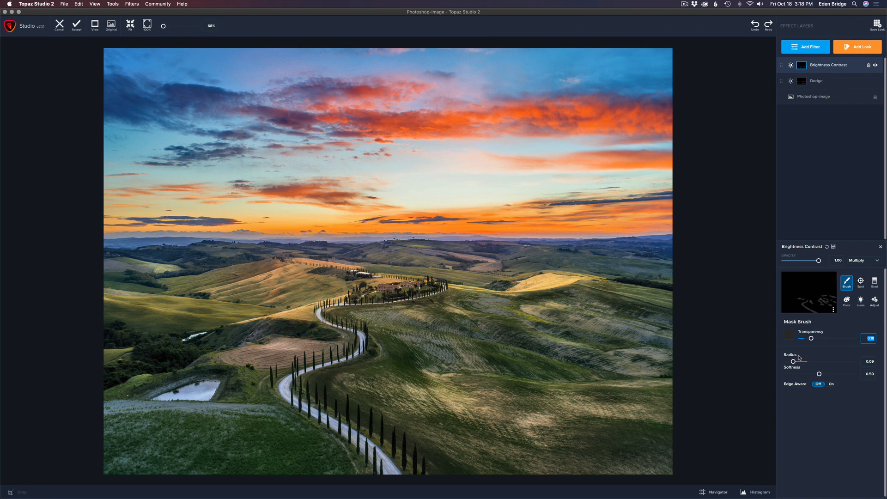
Step: Reduce the mask brush radius to 0.03 and paint burn strokes over the shadowed slopes and fields left of the road
left_click_drag(793, 361, 789, 361)
mouse_move(315, 325)
left_mouse_down()
mouse_move(297, 336)
mouse_move(254, 324)
mouse_move(230, 337)
left_mouse_up()
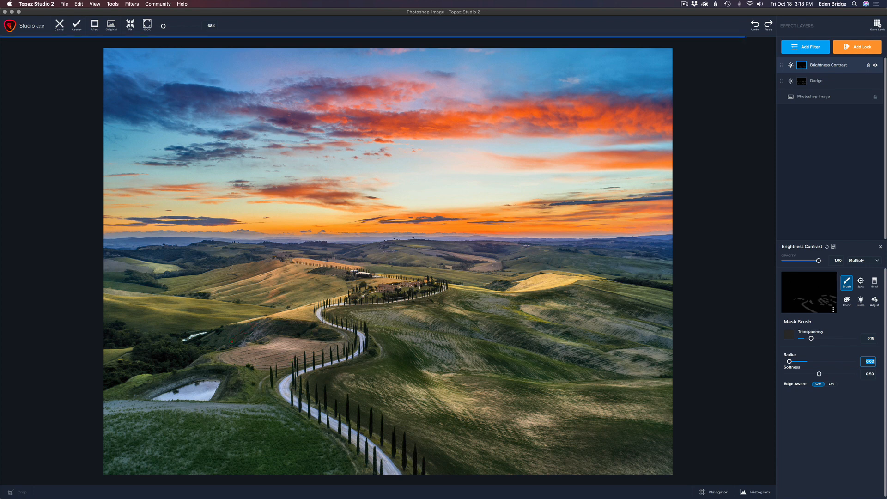
left_click(219, 333)
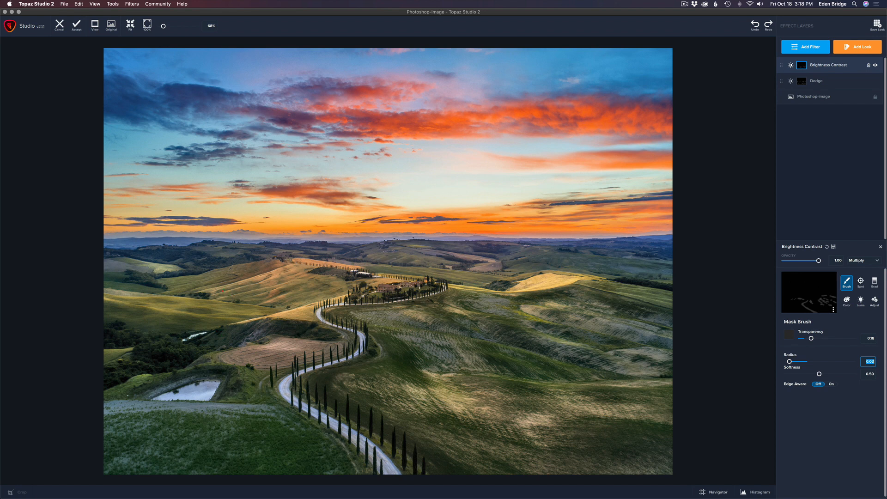
mouse_move(220, 291)
left_mouse_down()
mouse_move(252, 282)
mouse_move(230, 295)
mouse_move(255, 287)
mouse_move(269, 295)
left_mouse_up()
mouse_move(191, 311)
left_mouse_down()
mouse_move(219, 311)
mouse_move(182, 311)
mouse_move(257, 316)
left_mouse_up()
left_click_drag(174, 318, 199, 319)
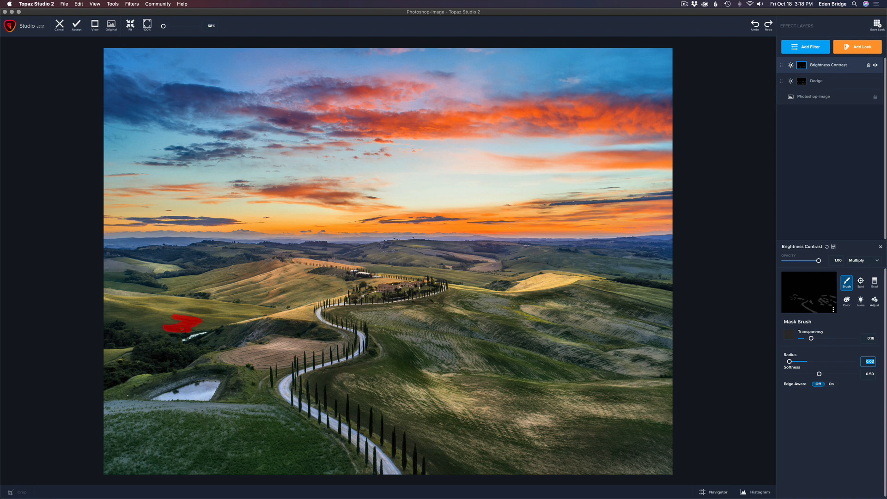
mouse_move(170, 326)
left_mouse_down()
mouse_move(140, 310)
mouse_move(149, 311)
mouse_move(108, 310)
left_mouse_up()
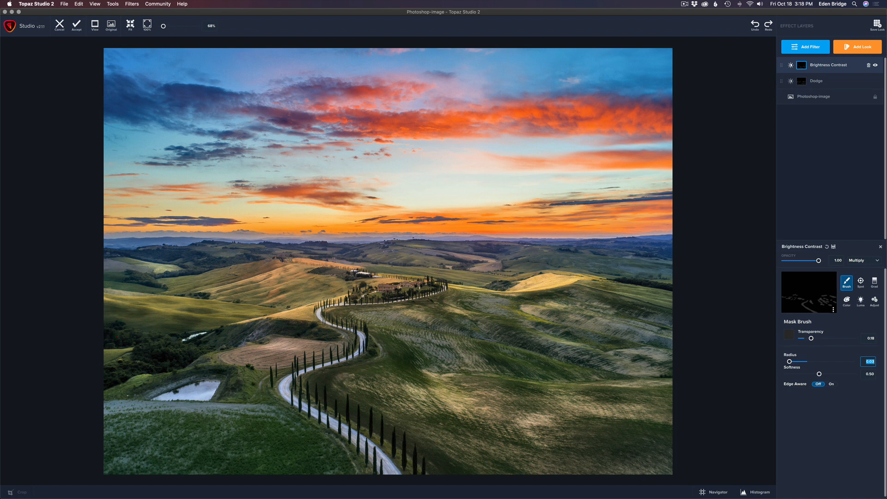
Step: Lower the mask brush transparency to 0.11 and paint subtle burn strokes over the distant hills, the left slope and below the farmhouse trees
mouse_move(219, 293)
left_mouse_down()
mouse_move(255, 285)
mouse_move(269, 258)
mouse_move(253, 249)
mouse_move(267, 250)
left_mouse_up()
left_click_drag(811, 339, 808, 339)
double_click(871, 338)
left_click_drag(506, 266, 552, 266)
left_click_drag(202, 342, 218, 331)
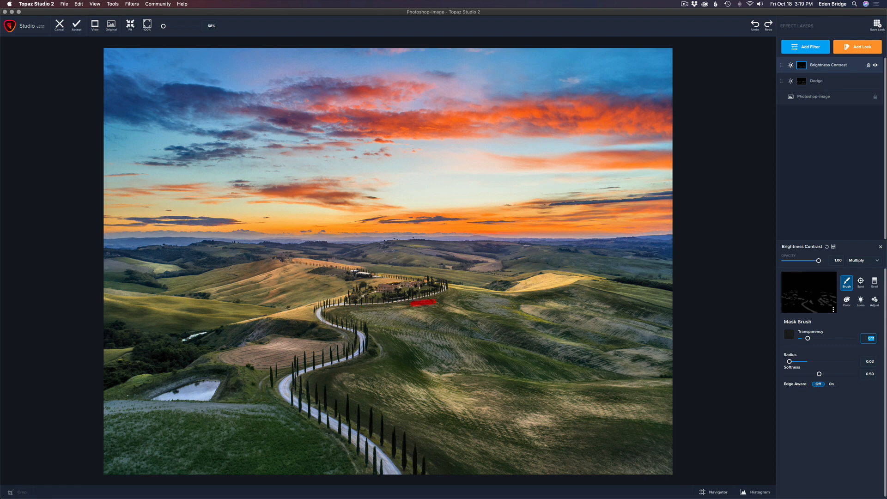
mouse_move(444, 300)
left_mouse_down()
mouse_move(451, 306)
mouse_move(450, 291)
left_mouse_up()
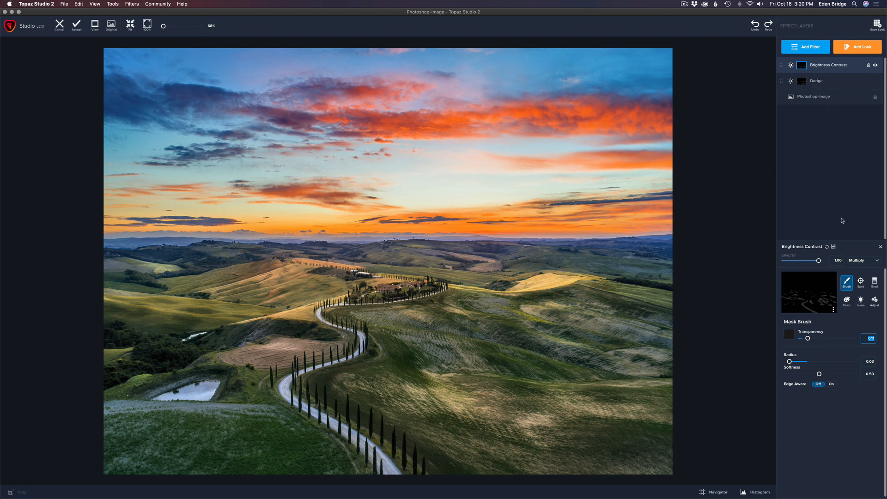
Step: Adjust the opacity of the Multiply filter and the Dodge filter, and apply the Topaz edits to the Photoshop image
left_click(820, 261)
mouse_move(819, 261)
left_mouse_down()
mouse_move(769, 252)
mouse_move(816, 257)
left_mouse_up()
left_click(825, 81)
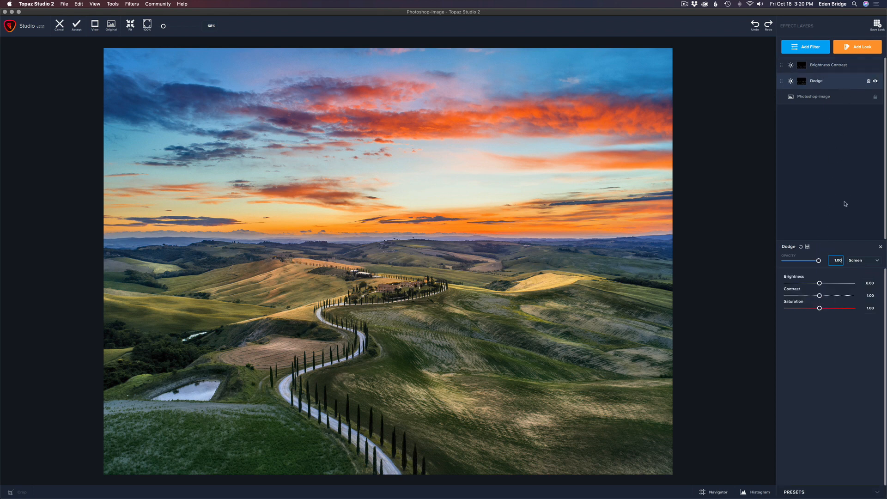
mouse_move(819, 261)
left_mouse_down()
mouse_move(717, 251)
mouse_move(874, 263)
mouse_move(816, 262)
left_mouse_up()
left_click(77, 27)
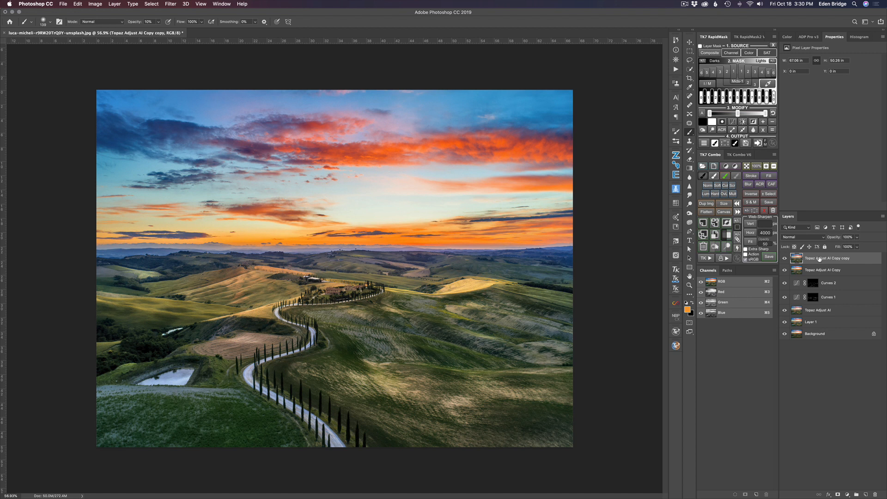
Step: Toggle the visibility of the Topaz Adjust AI Copy copy layer repeatedly to compare the image before and after the Topaz edits
left_click(785, 259)
left_click(785, 259)
left_click(784, 260)
left_click(785, 260)
left_click(784, 259)
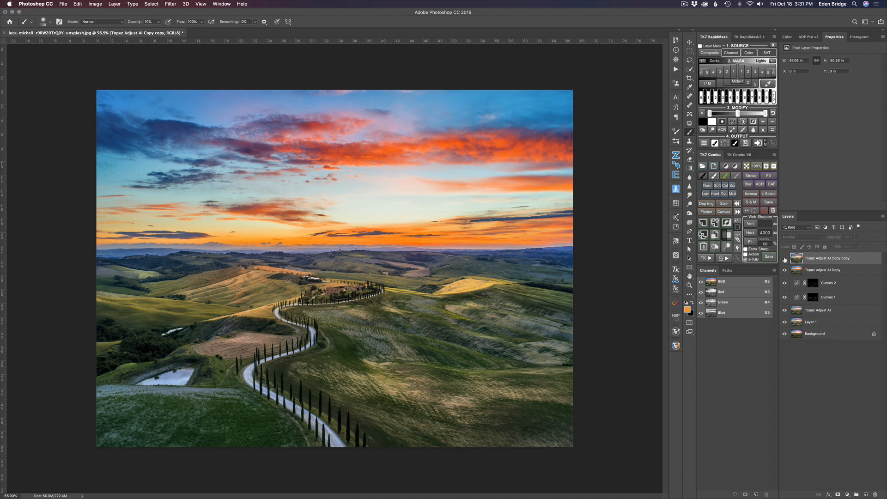
Step: Hide the Topaz Adjust AI Copy layer and compare the Topaz Adjust AI layer alone with the Curves-adjusted image
left_click(785, 271)
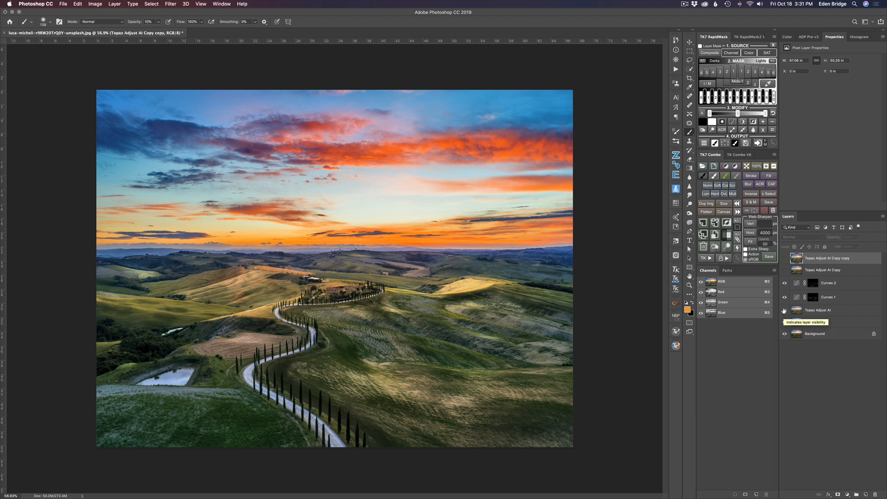
left_click(784, 311, "alt")
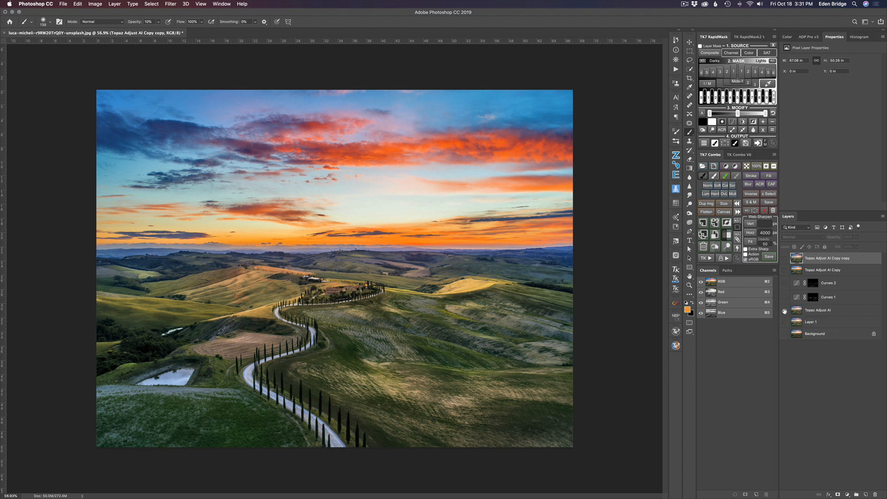
left_click(784, 311, "alt")
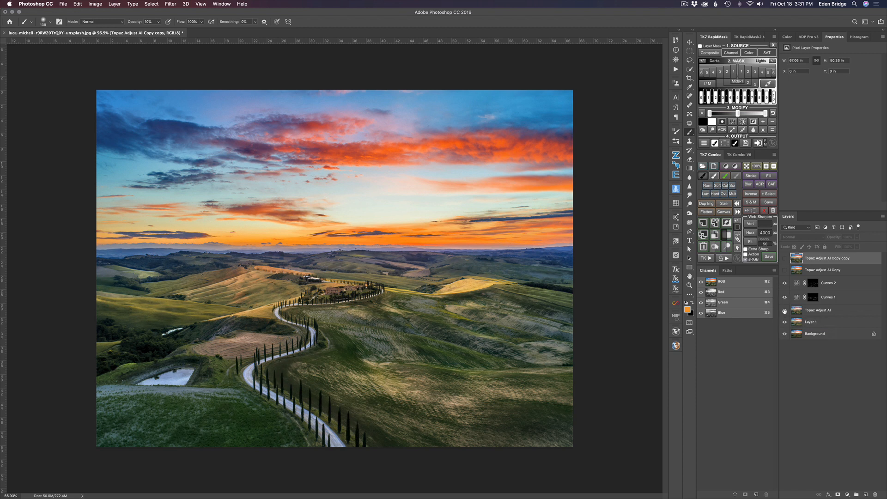
Step: Show Topaz Adjust AI Copy again and toggle the layer above it for a final comparison, leaving both layers on
left_click(785, 270)
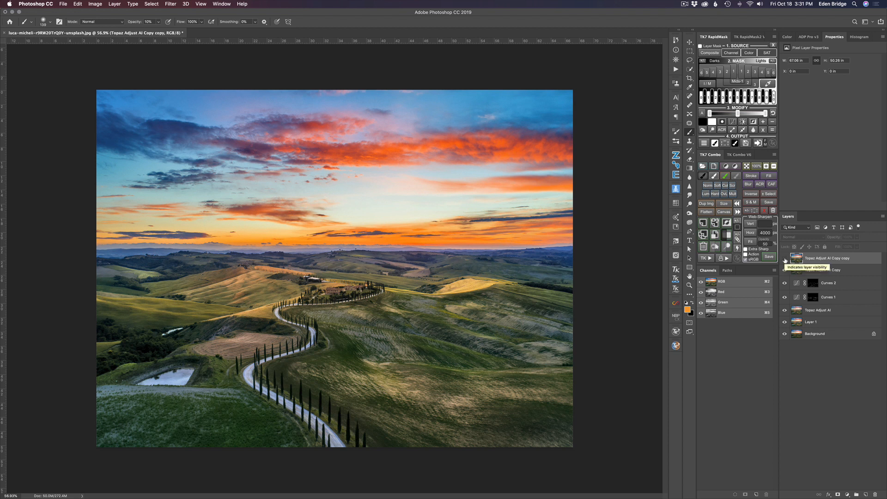
left_click(785, 259)
left_click(785, 259)
left_click(785, 260)
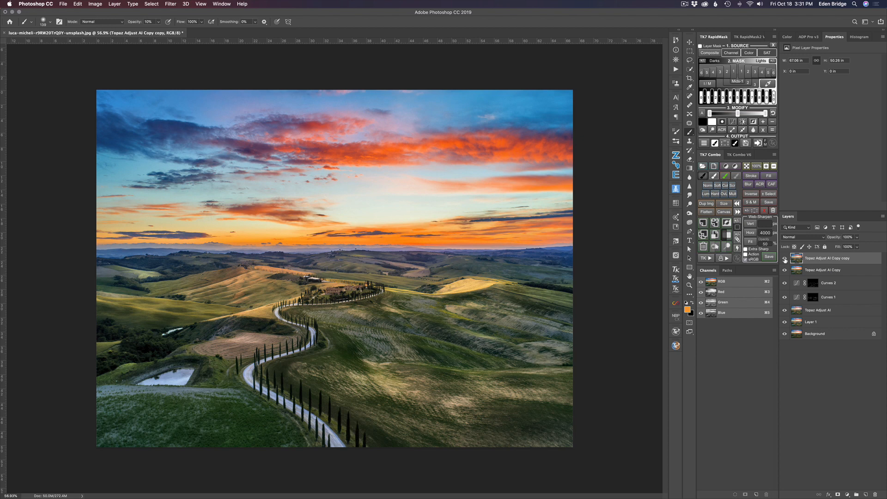